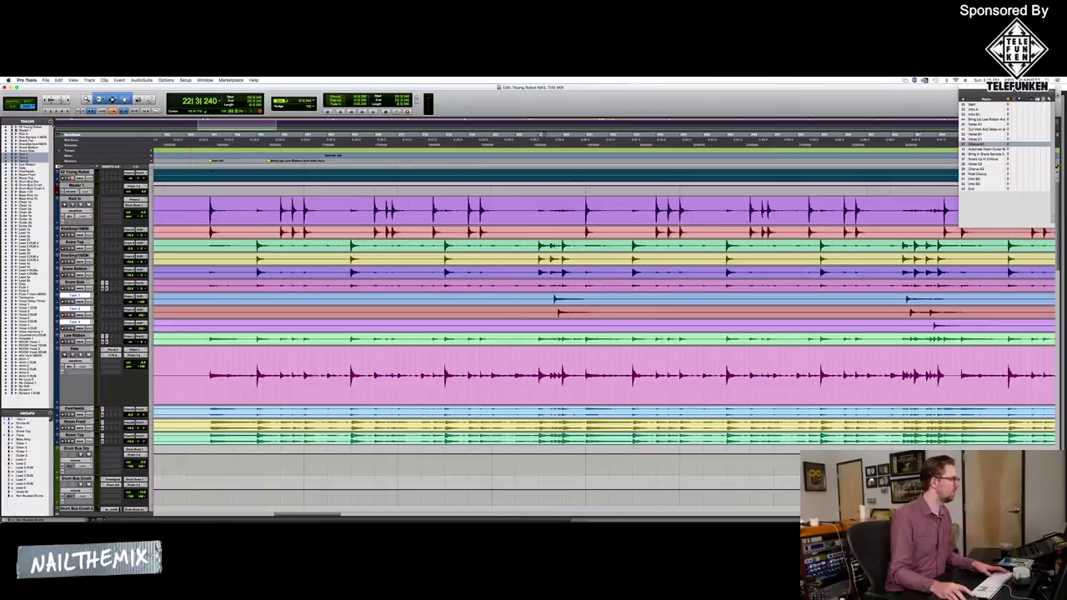
Examine the tom hits on the Tom 1, Tom 2 and Tom 3 tracks along the timeline at closer zoom.
{"action": "key", "text": "t"}
{"action": "scroll", "coordinate": [544, 308], "scroll_direction": "right", "scroll_amount": 5}
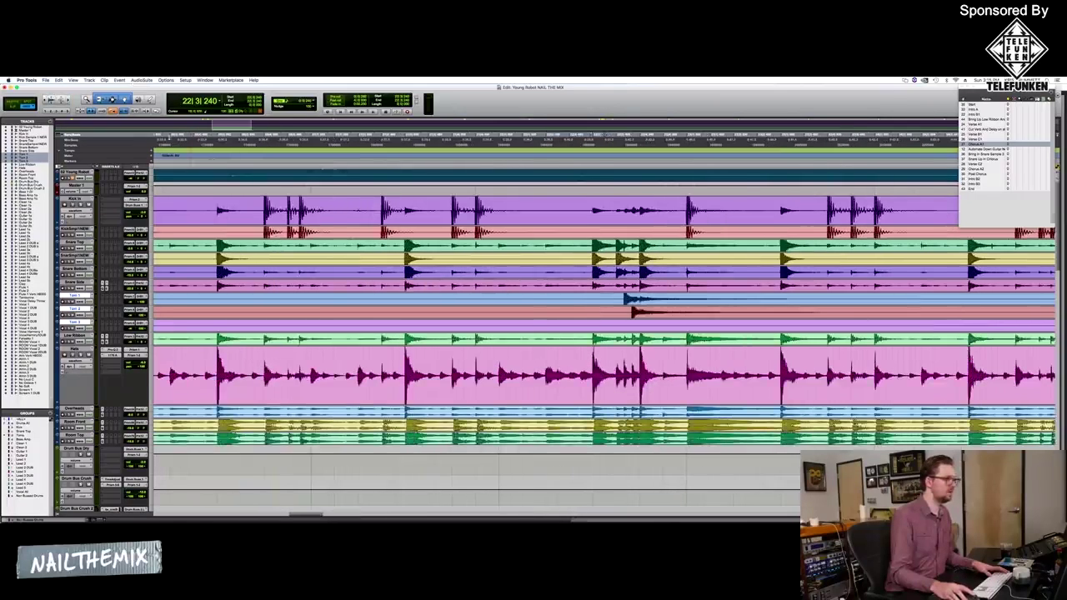
{"action": "scroll", "coordinate": [543, 307], "scroll_direction": "right", "scroll_amount": 2}
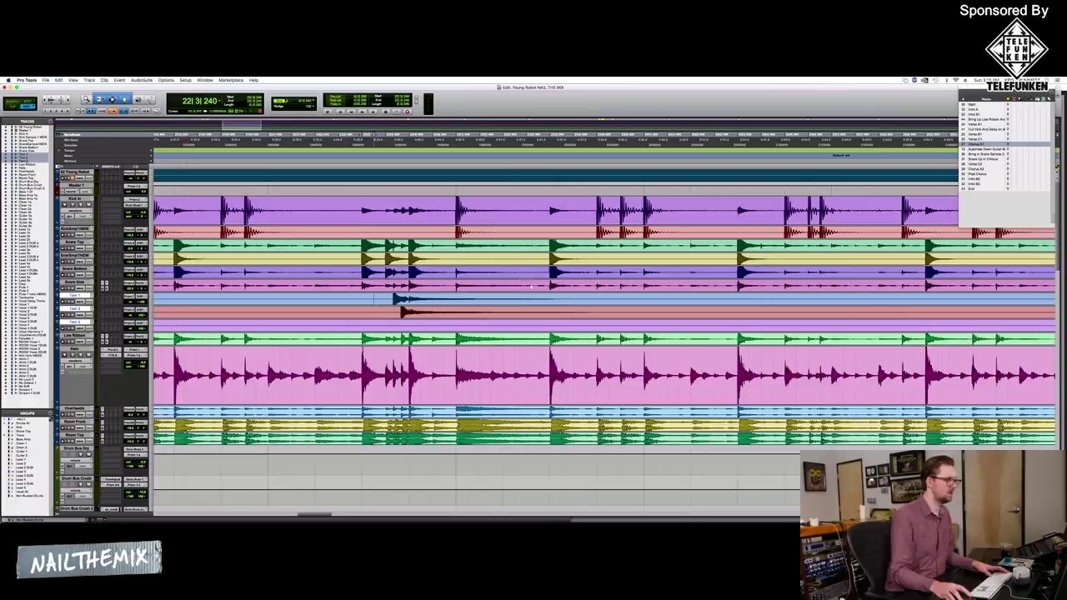
{"action": "scroll", "coordinate": [605, 316], "scroll_direction": "right", "scroll_amount": 1}
{"action": "scroll", "coordinate": [605, 317], "scroll_direction": "left", "scroll_amount": 6}
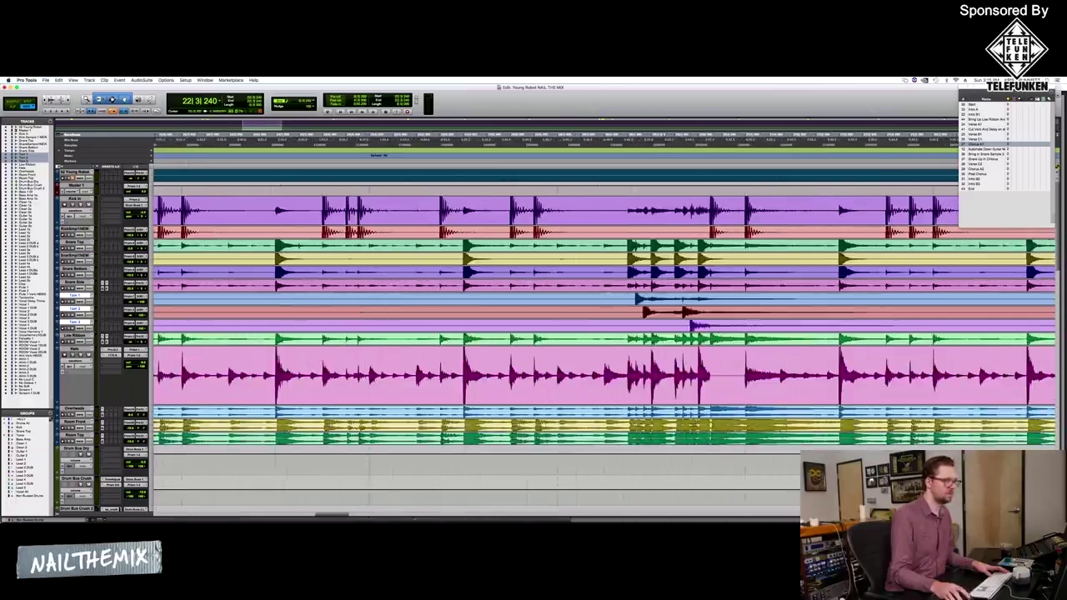
{"action": "scroll", "coordinate": [605, 317], "scroll_direction": "right", "scroll_amount": 5}
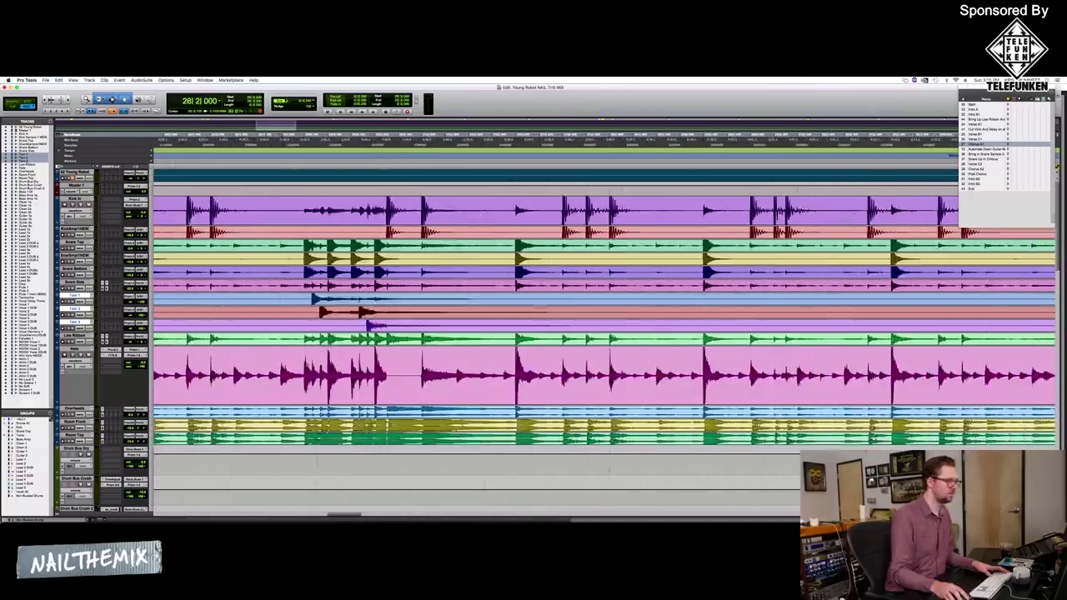
{"action": "scroll", "coordinate": [605, 317], "scroll_direction": "left", "scroll_amount": 3}
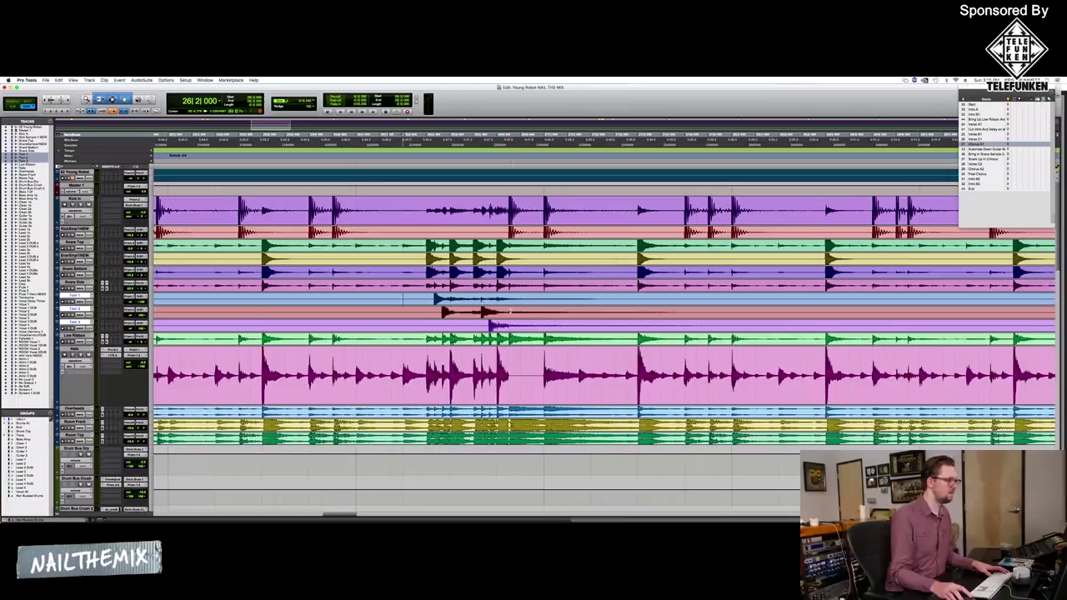
{"action": "scroll", "coordinate": [605, 317], "scroll_direction": "left", "scroll_amount": 7}
{"action": "scroll", "coordinate": [605, 317], "scroll_direction": "left", "scroll_amount": 6}
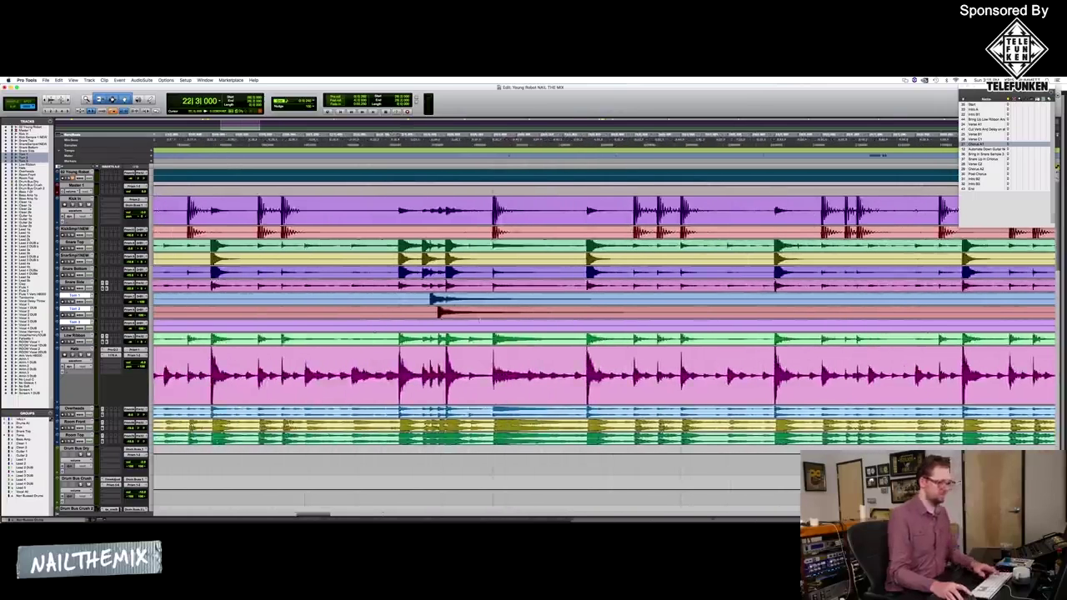
Bring up the Tom 1, Tom 2 and Tom 3 faders together in the mixer.
{"action": "key", "text": "super+equal"}
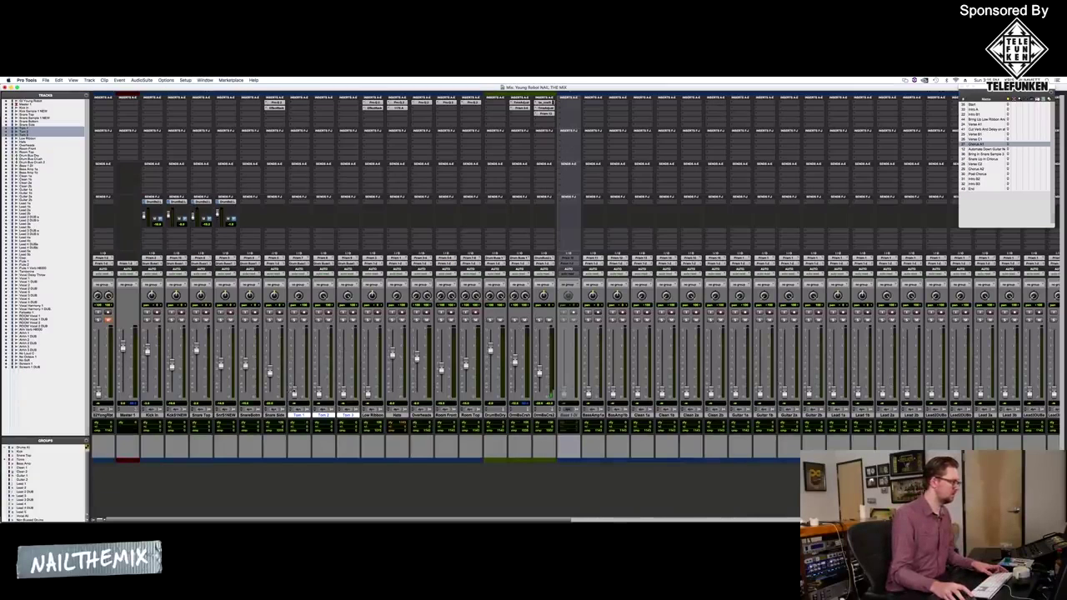
{"action": "left_click_drag", "start_coordinate": [294, 392], "coordinate": [293, 346]}
{"action": "left_click_drag", "start_coordinate": [343, 391], "coordinate": [342, 346]}
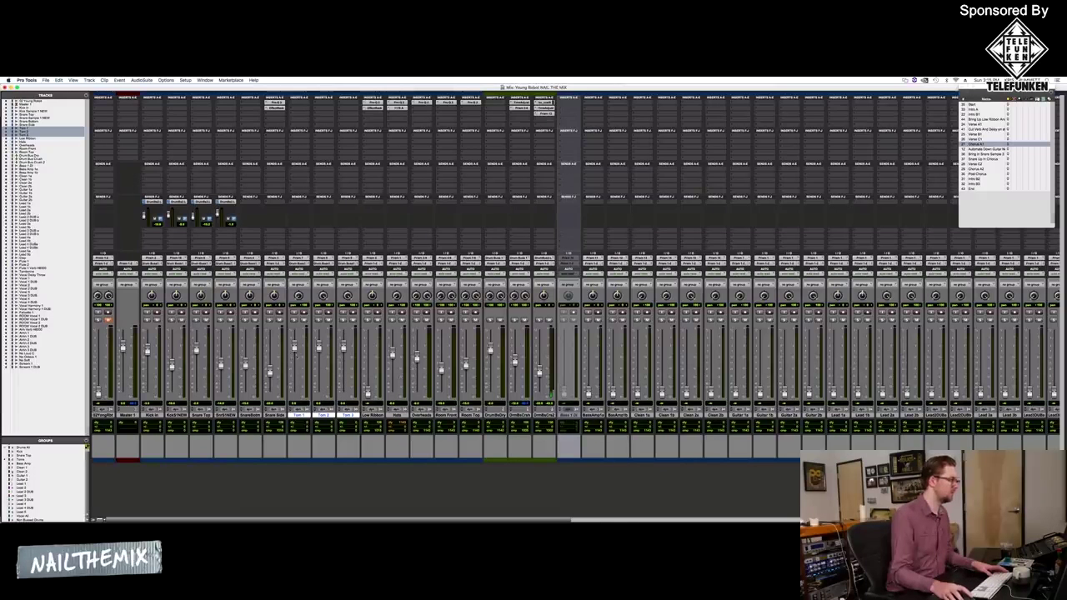
{"action": "key", "text": "super+equal"}
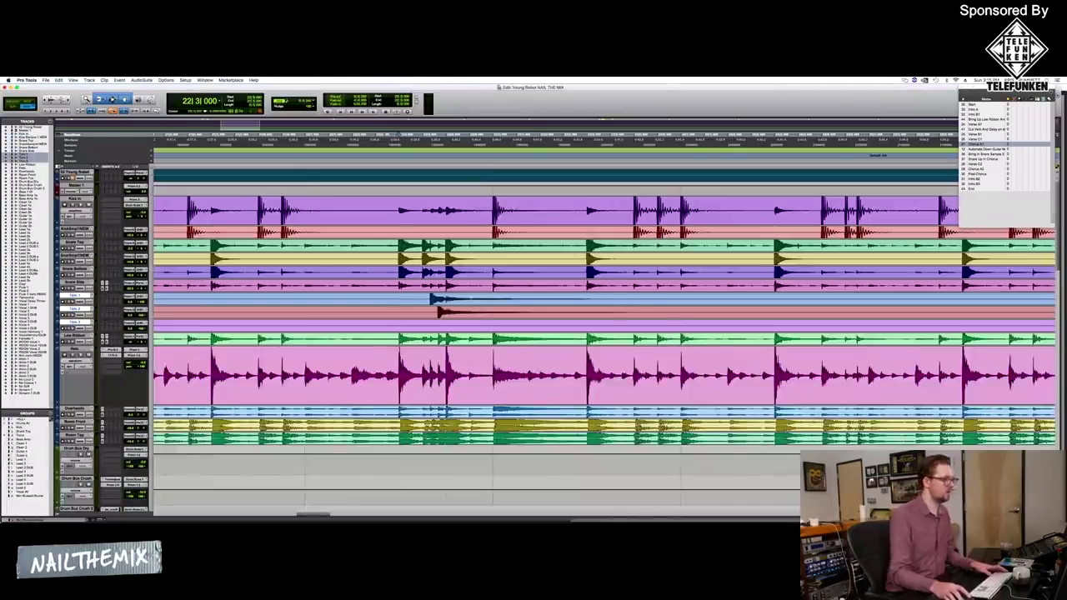
Place the playback start just before the tom fill at 26|1|720 and audition the fill with the mixer showing.
{"action": "scroll", "coordinate": [604, 317], "scroll_direction": "left", "scroll_amount": 3}
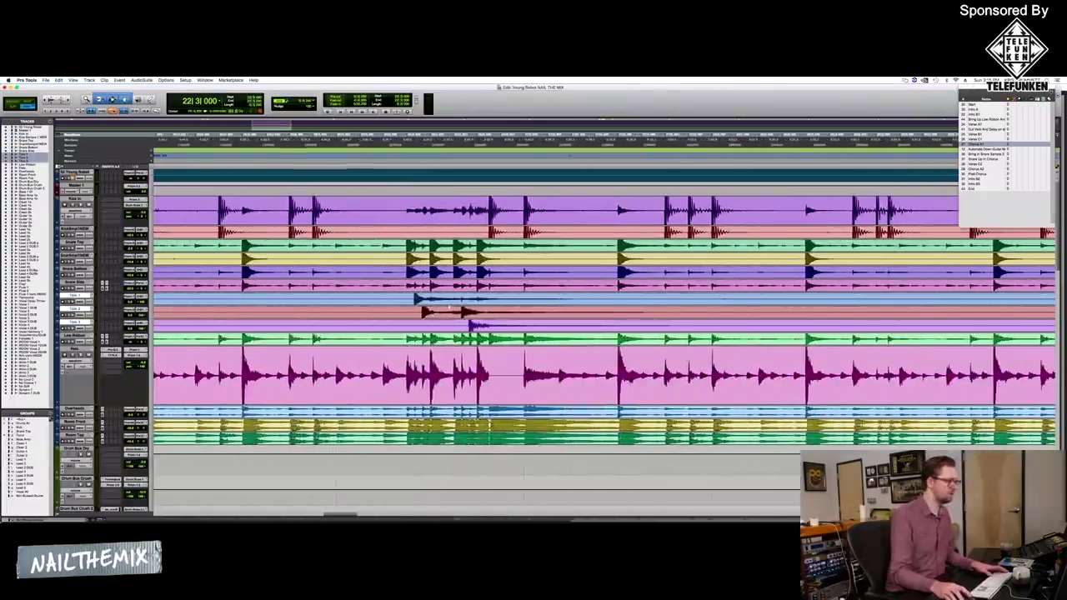
{"action": "left_click", "coordinate": [372, 298]}
{"action": "scroll", "coordinate": [604, 317], "scroll_direction": "right", "scroll_amount": 3}
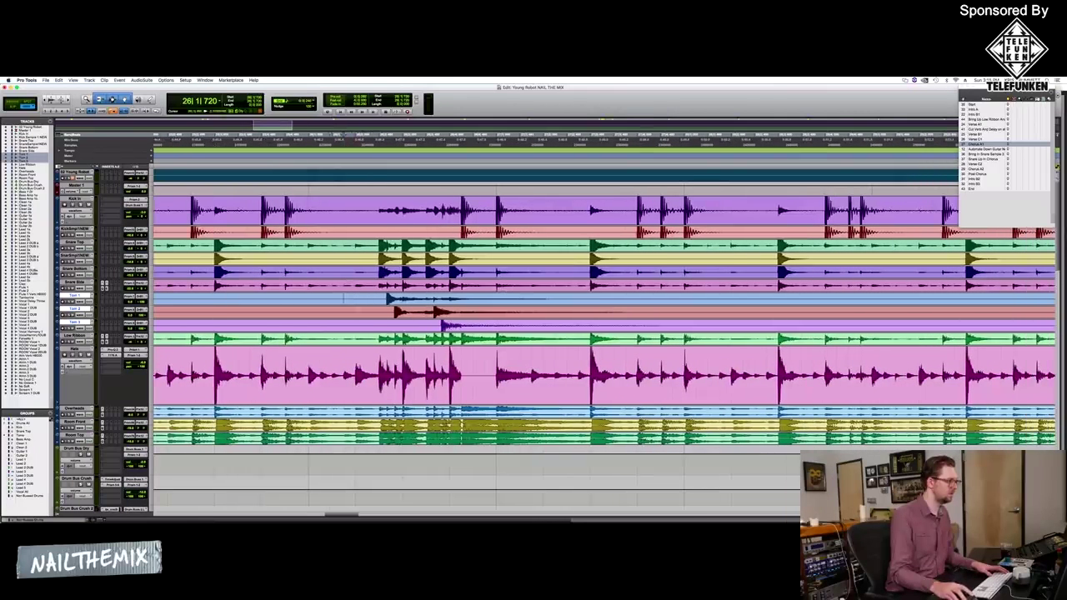
{"action": "key", "text": "super+equal"}
{"action": "key", "text": "space"}
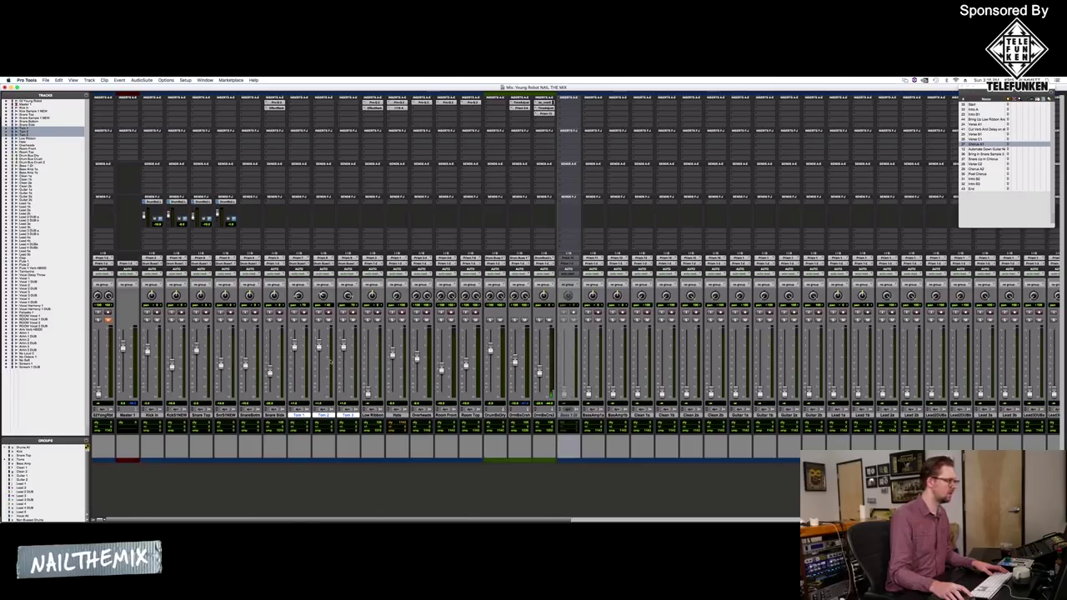
{"action": "key", "text": "space"}
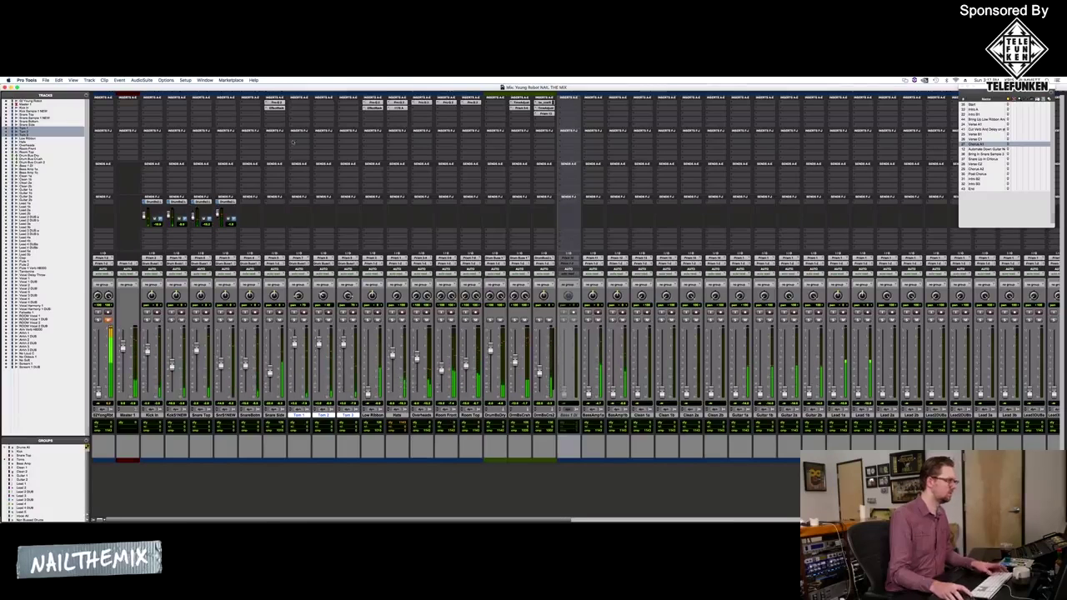
Insert the bx_console SSL 4000 E channel strip in the first insert slot of the Tom 1 track.
{"action": "left_click", "coordinate": [298, 104]}
{"action": "mouse_move", "coordinate": [312, 120]}
{"action": "mouse_move", "coordinate": [348, 121]}
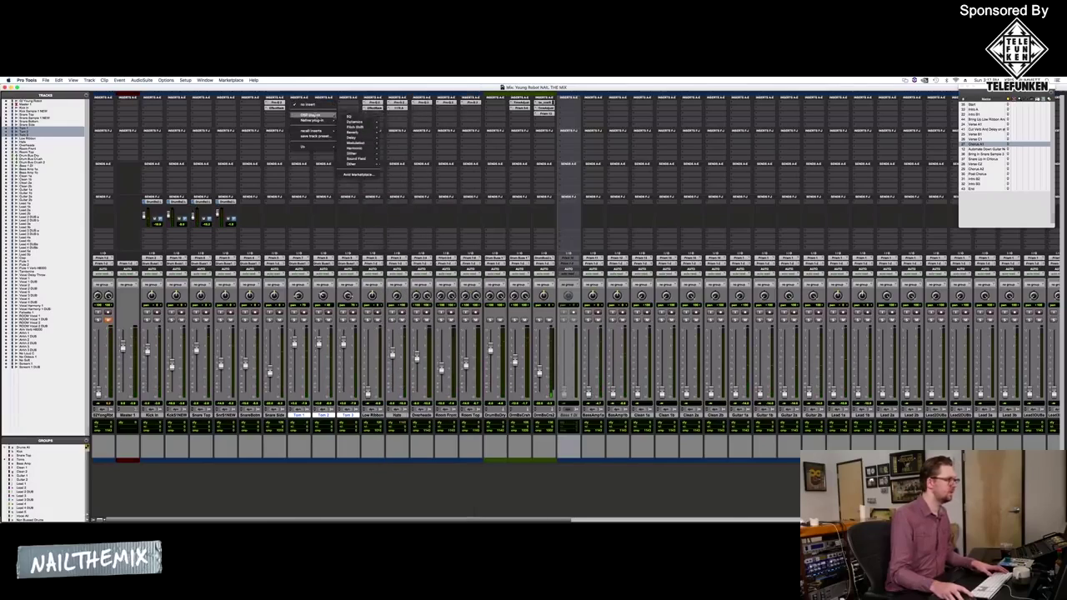
{"action": "left_click", "coordinate": [409, 120]}
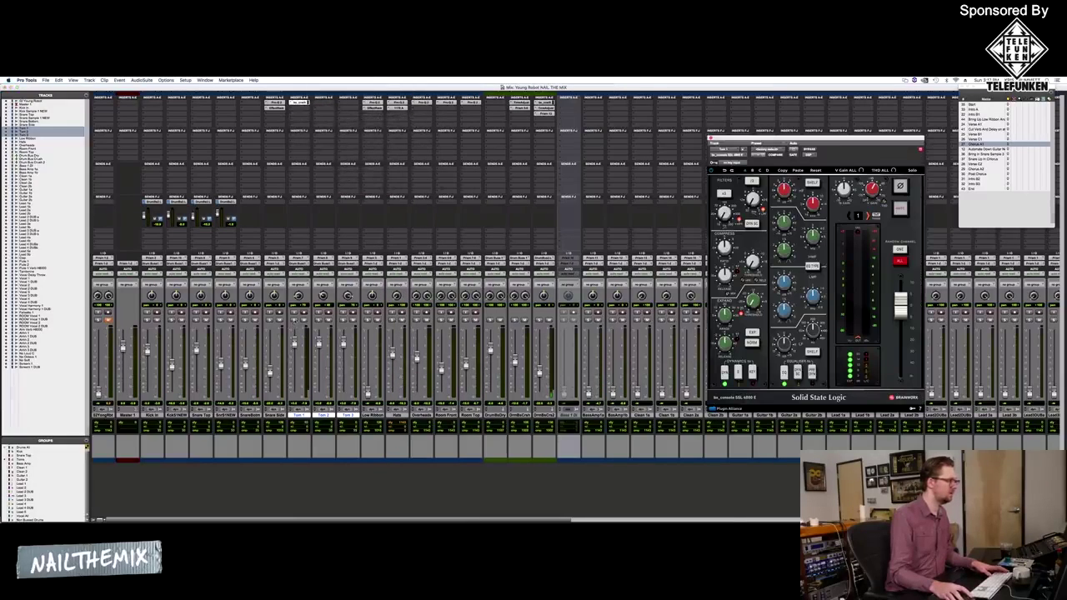
{"action": "key", "text": "space"}
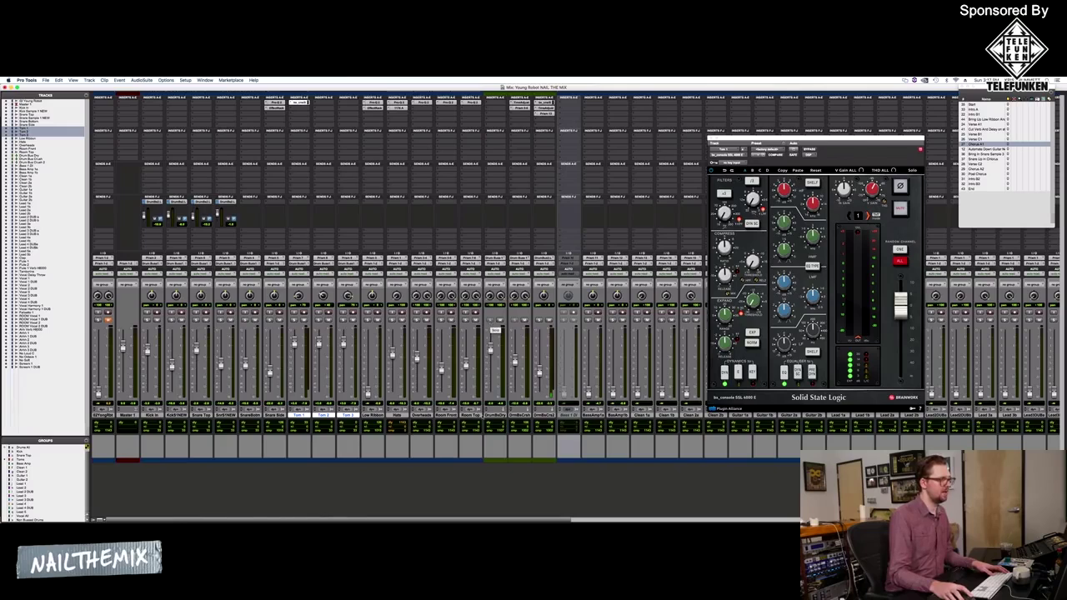
Select the Drum Bus Crush track and solo Tom 1 to hear it through its channel strip.
{"action": "left_click", "coordinate": [495, 414]}
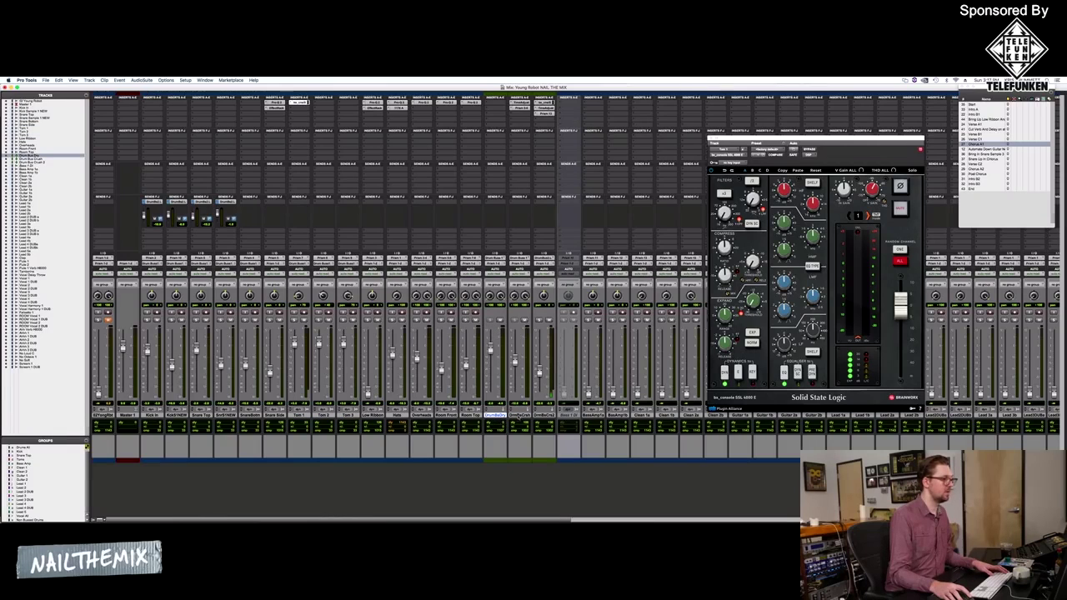
{"action": "left_click", "coordinate": [519, 414]}
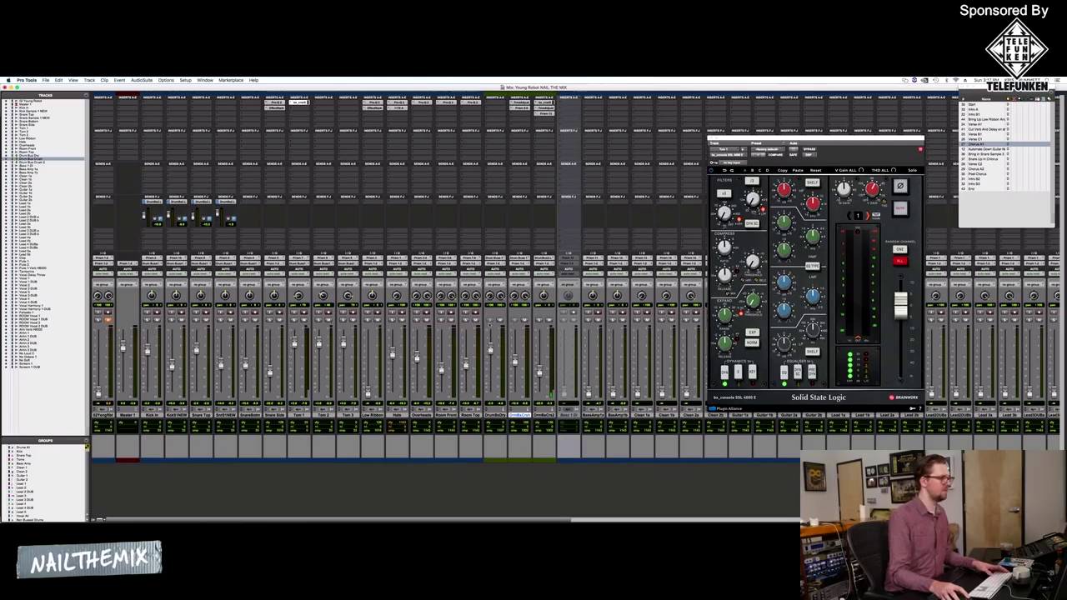
{"action": "left_click", "coordinate": [269, 319]}
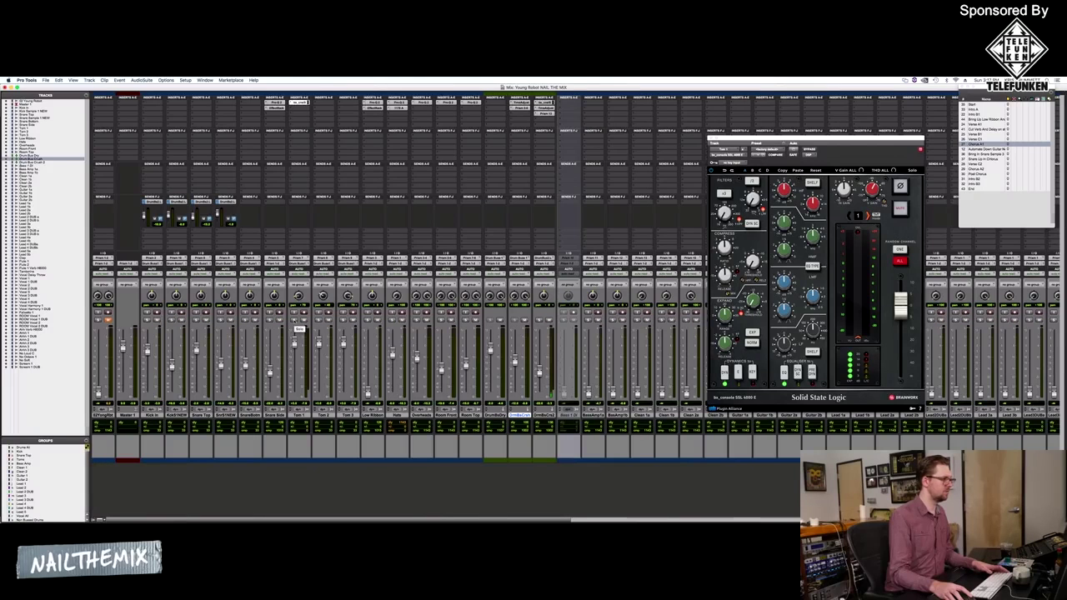
{"action": "left_click", "coordinate": [294, 320]}
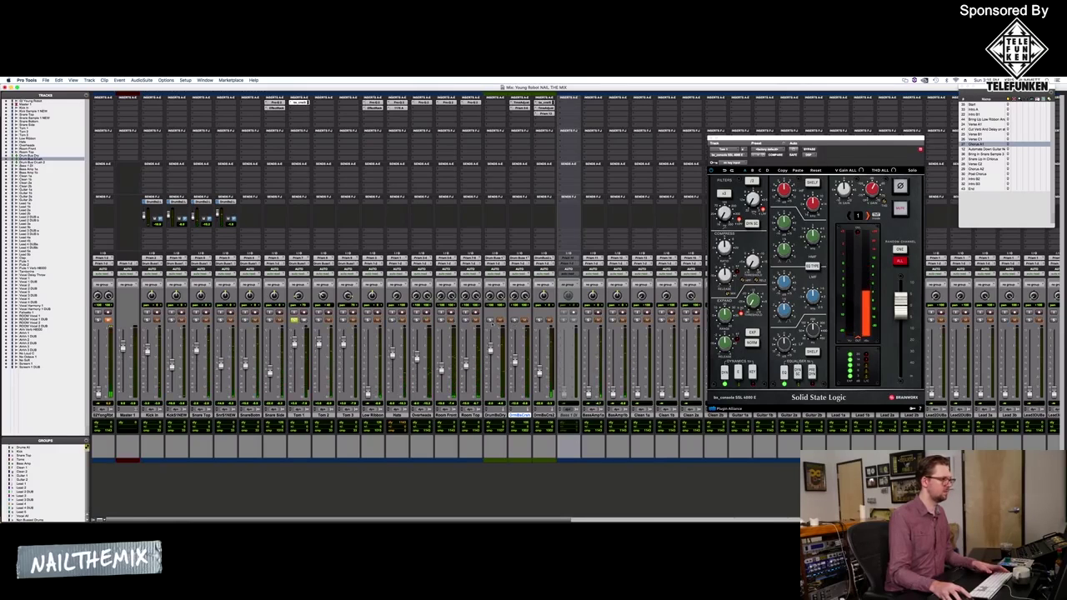
{"action": "left_click", "coordinate": [490, 320]}
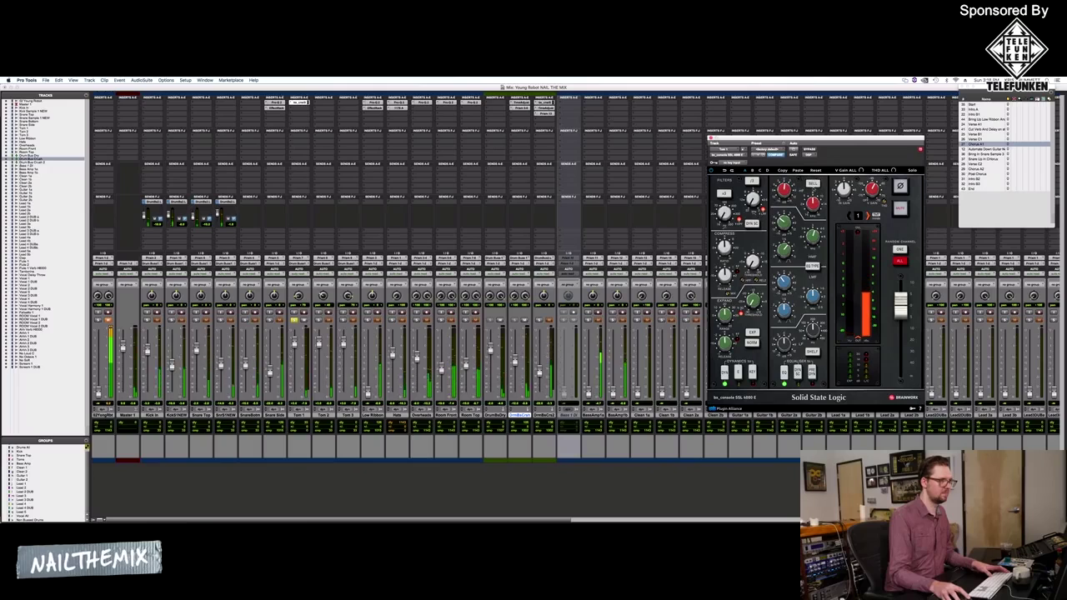
Switch the high-frequency EQ band of Tom 1's channel strip from shelf to bell and audition it.
{"action": "left_click", "coordinate": [813, 183]}
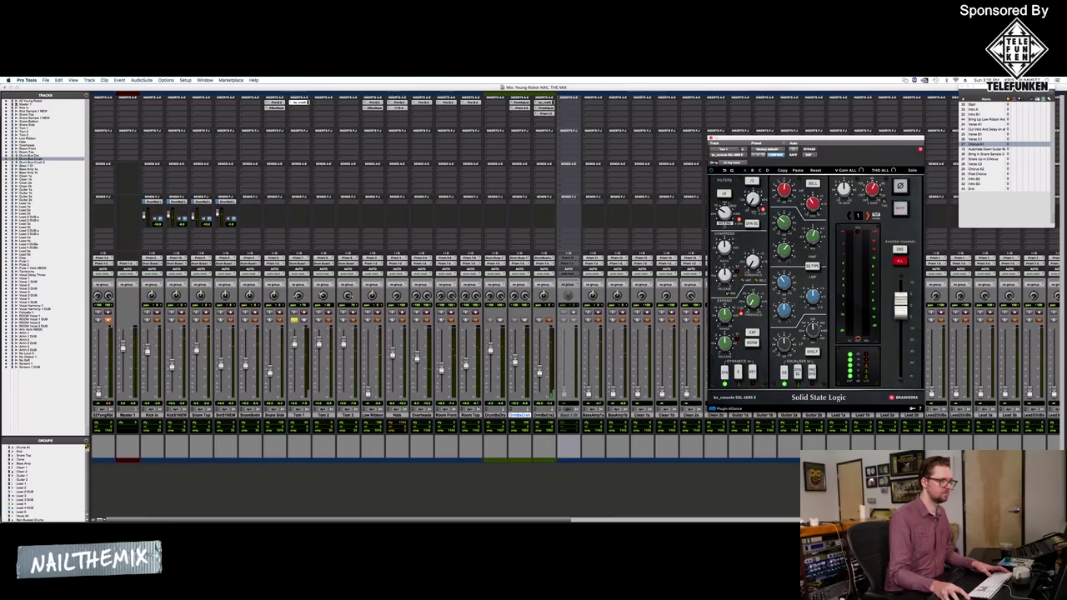
{"action": "key", "text": "space"}
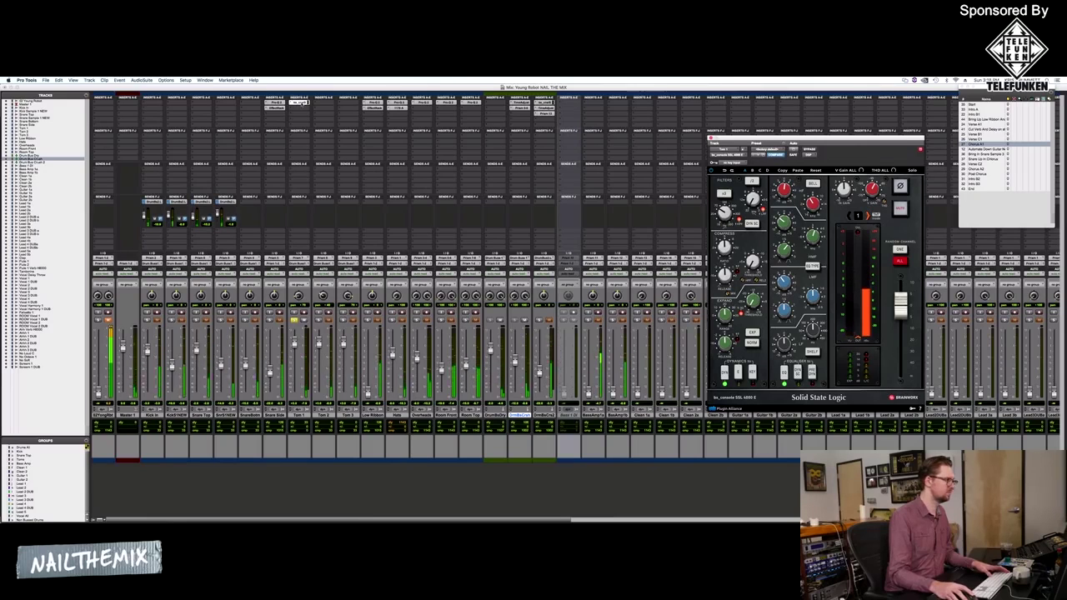
Copy the Tom 1 channel strip with its settings to Tom 2 and Tom 3, and save the session.
{"action": "left_click", "coordinate": [302, 103], "text": "super"}
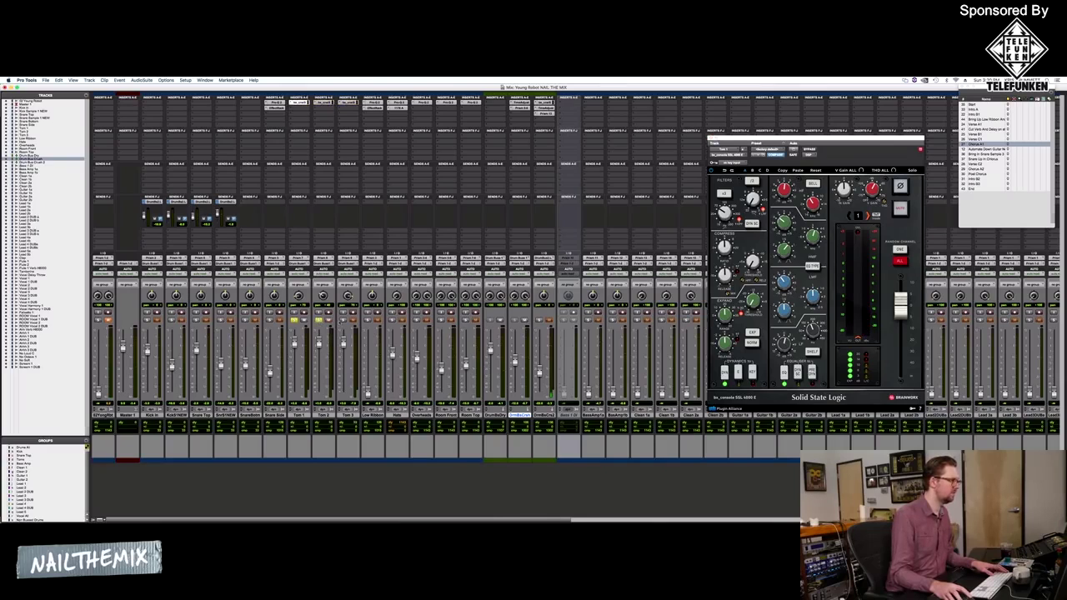
{"action": "key", "text": "super+s"}
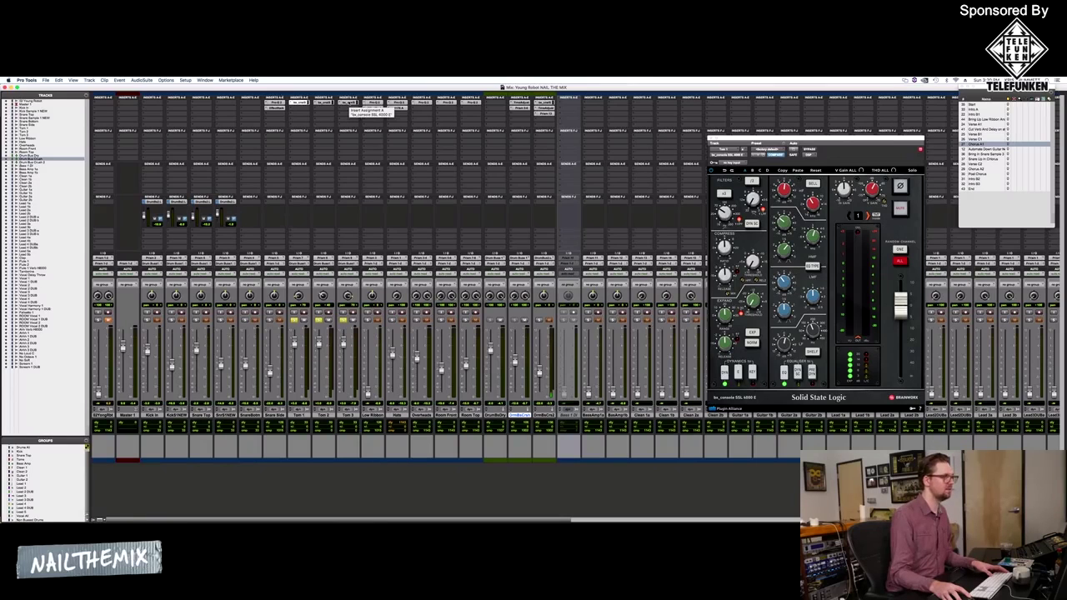
Audition the soloed toms with the Tom 2 channel strip open, and clear the solos on all three tom tracks.
{"action": "left_click", "coordinate": [347, 103]}
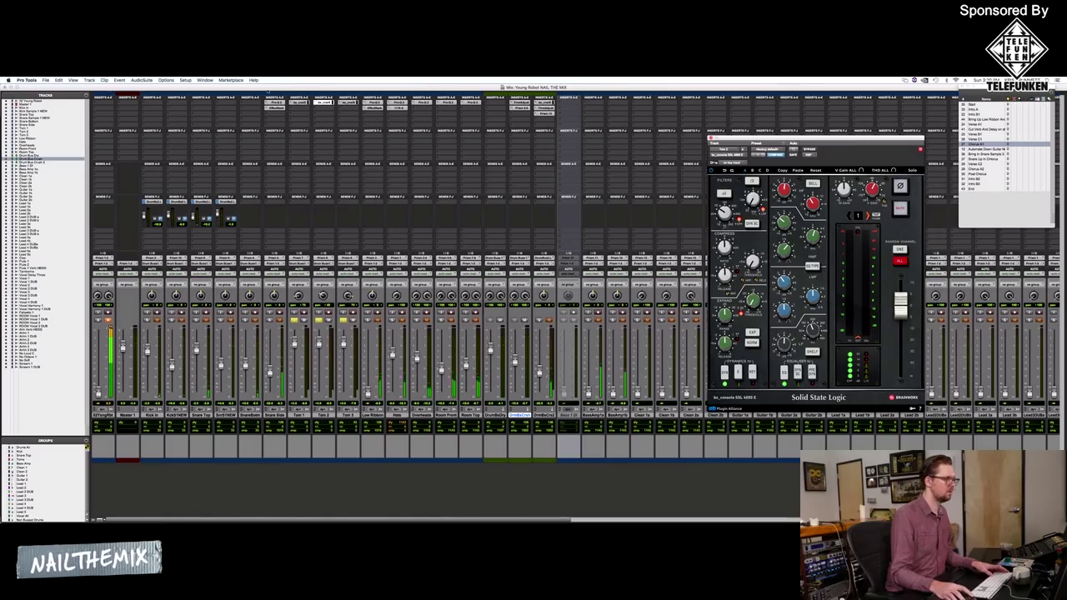
{"action": "key", "text": "space"}
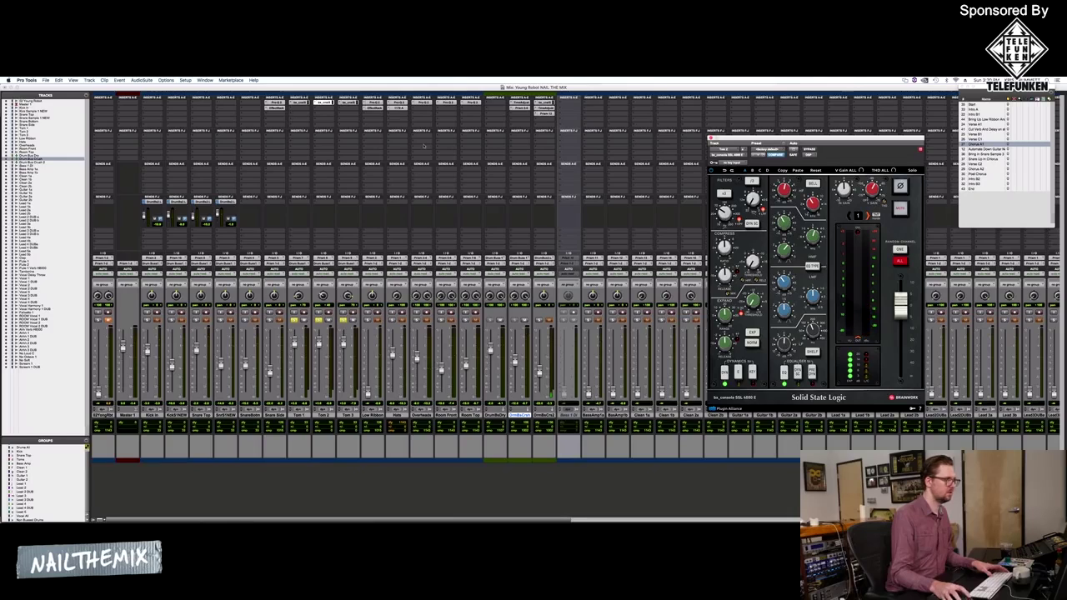
{"action": "key", "text": "space"}
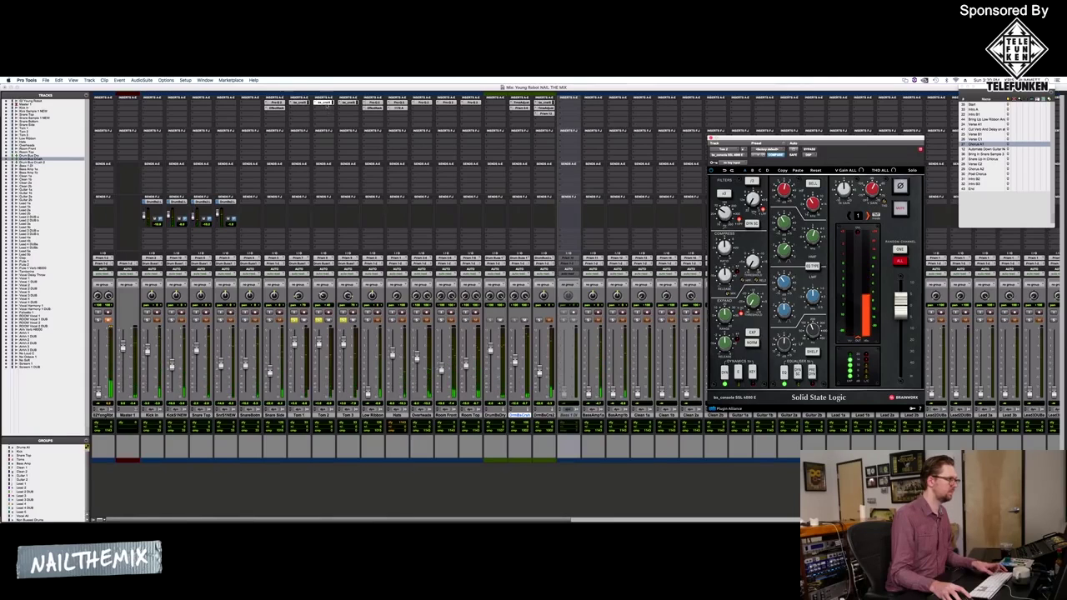
{"action": "left_click", "coordinate": [347, 102]}
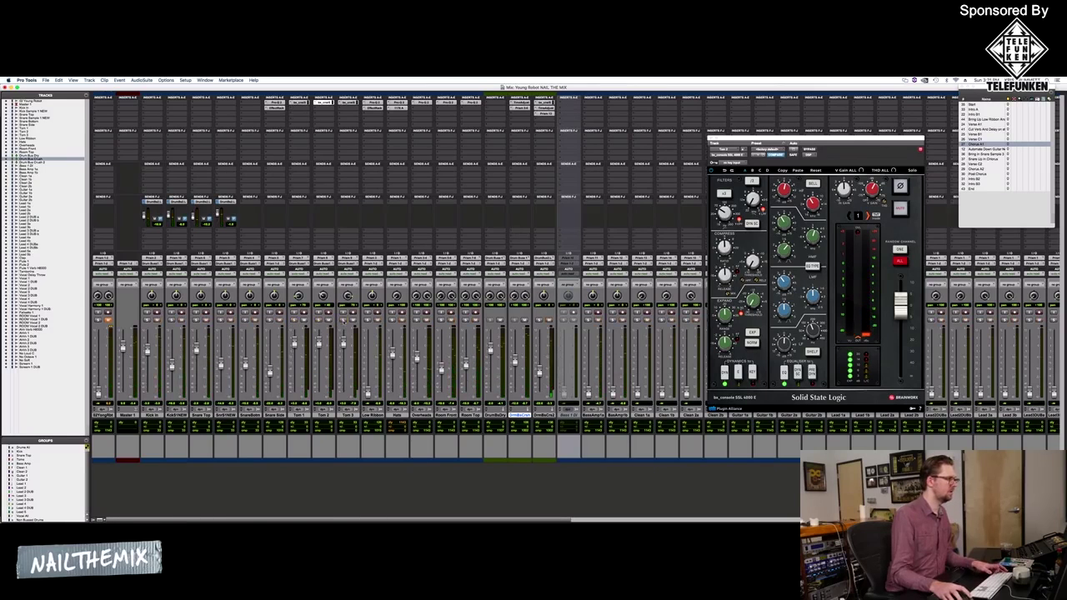
{"action": "left_click", "coordinate": [46, 80]}
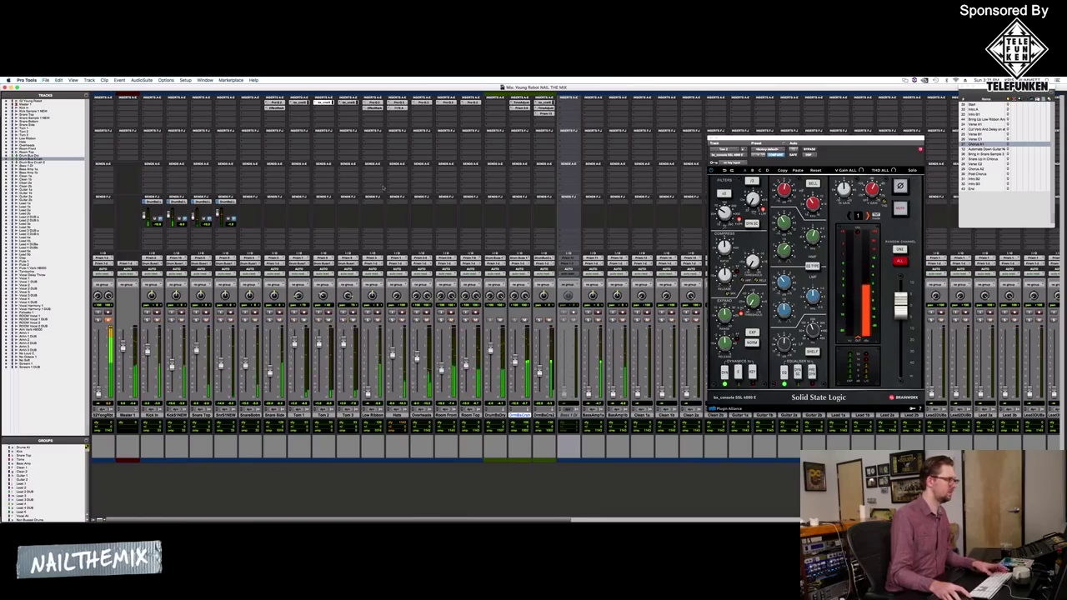
{"action": "left_click", "coordinate": [329, 240]}
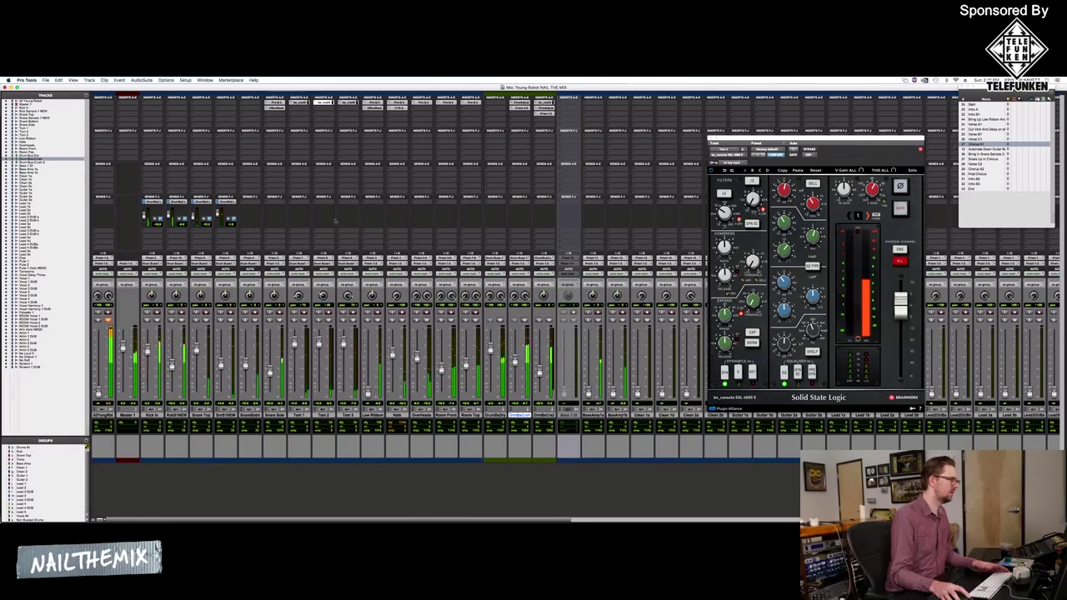
Insert the mono Vertigo VSM-3 saturation plug-in after the channel strip on Tom 3 and move its window clear.
{"action": "left_click", "coordinate": [336, 110]}
{"action": "mouse_move", "coordinate": [362, 122]}
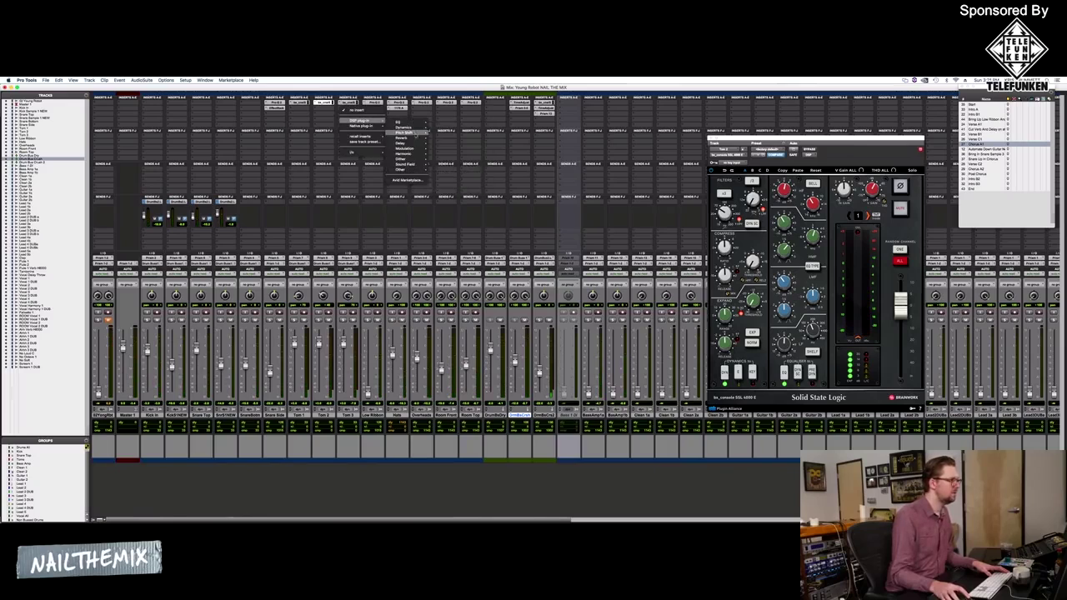
{"action": "mouse_move", "coordinate": [404, 169]}
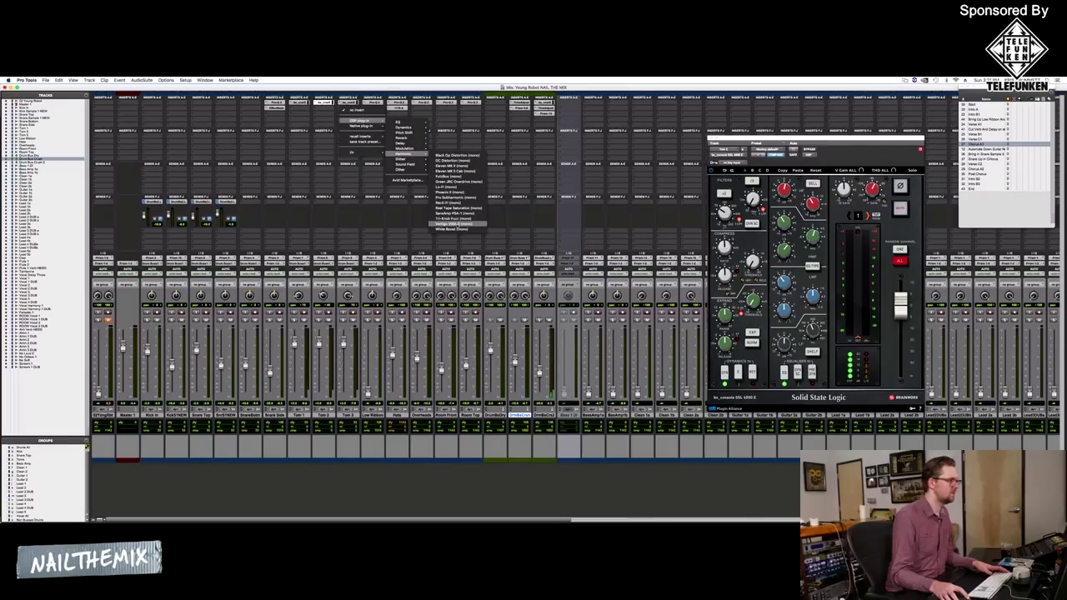
{"action": "left_click", "coordinate": [458, 224]}
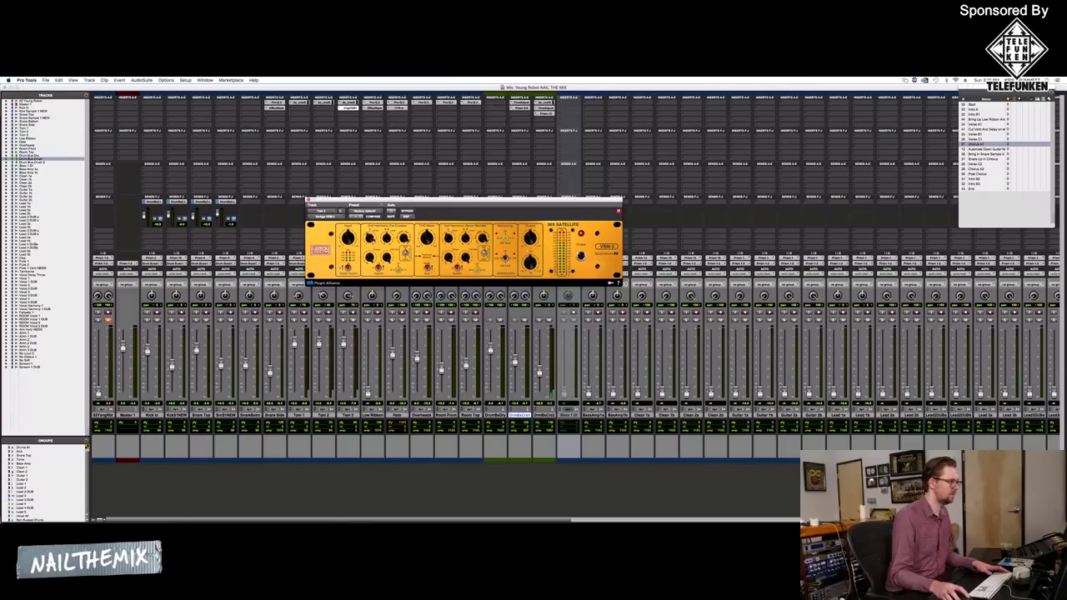
{"action": "left_click_drag", "start_coordinate": [364, 203], "coordinate": [468, 212]}
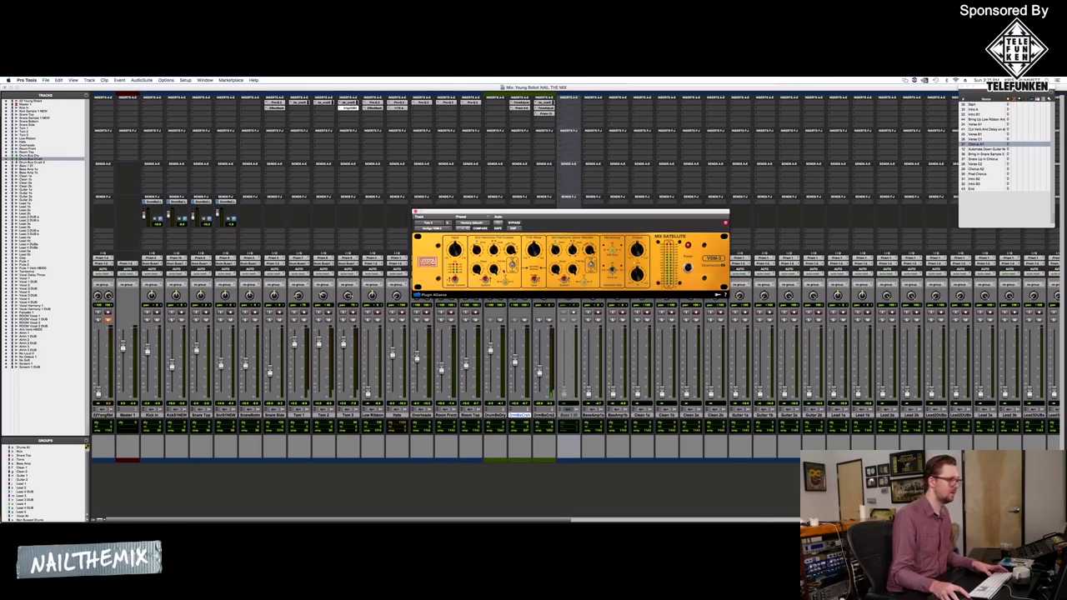
Load the Kick and Snare preset into the Vertigo VSM-3 on Tom 3 and slightly adjust a lower knob in its second saturation section.
{"action": "left_click", "coordinate": [473, 223]}
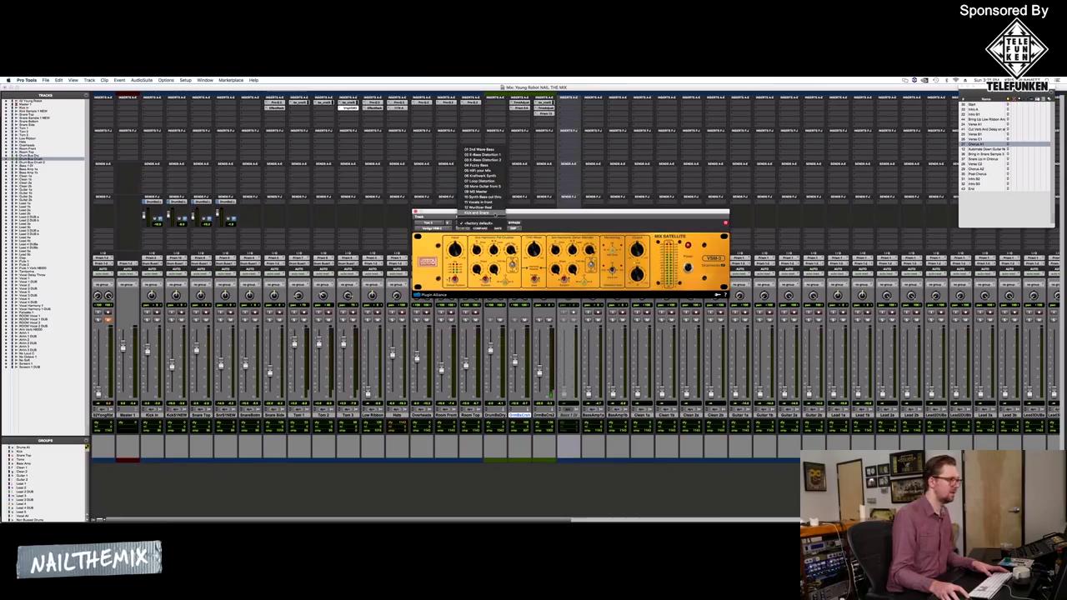
{"action": "left_click", "coordinate": [495, 214]}
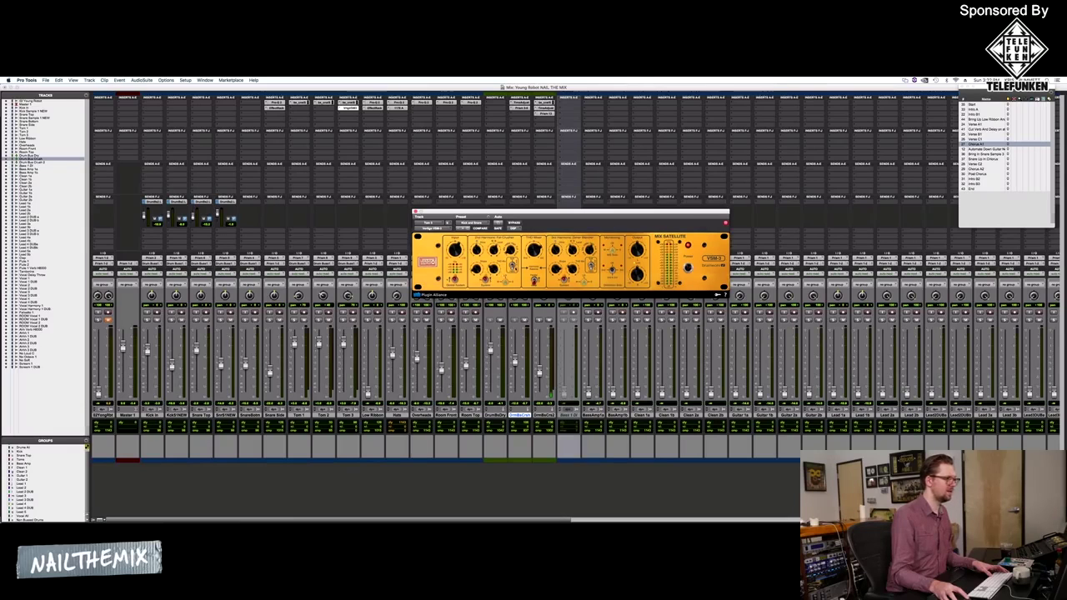
{"action": "left_click_drag", "start_coordinate": [572, 275], "coordinate": [573, 272]}
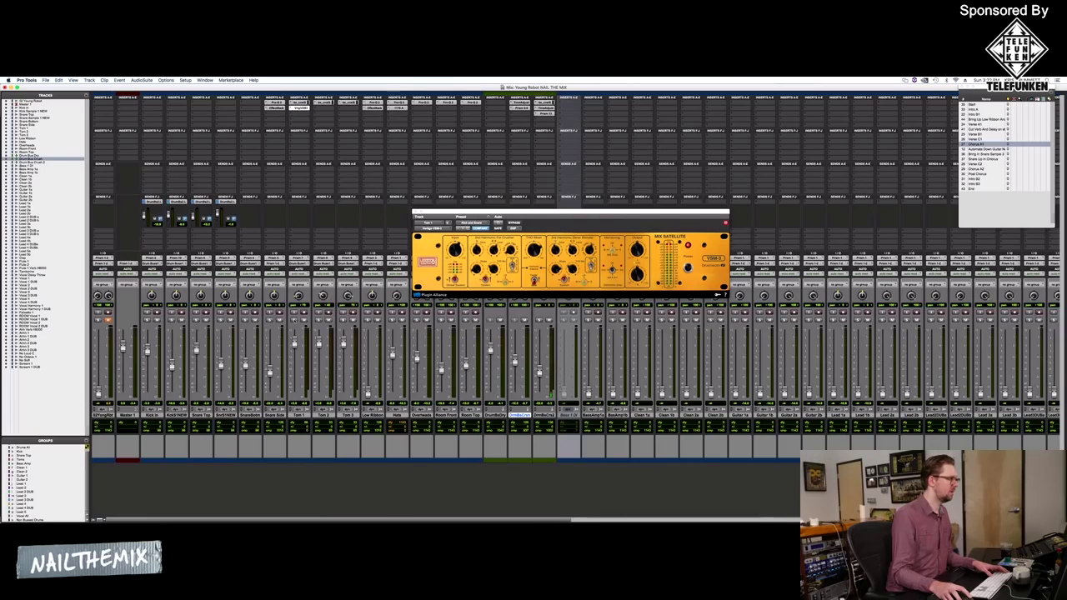
Move the adjusted VSM-3 from Tom 3 to Tom 1, and solo Tom 1 to audition it.
{"action": "left_click", "coordinate": [295, 320]}
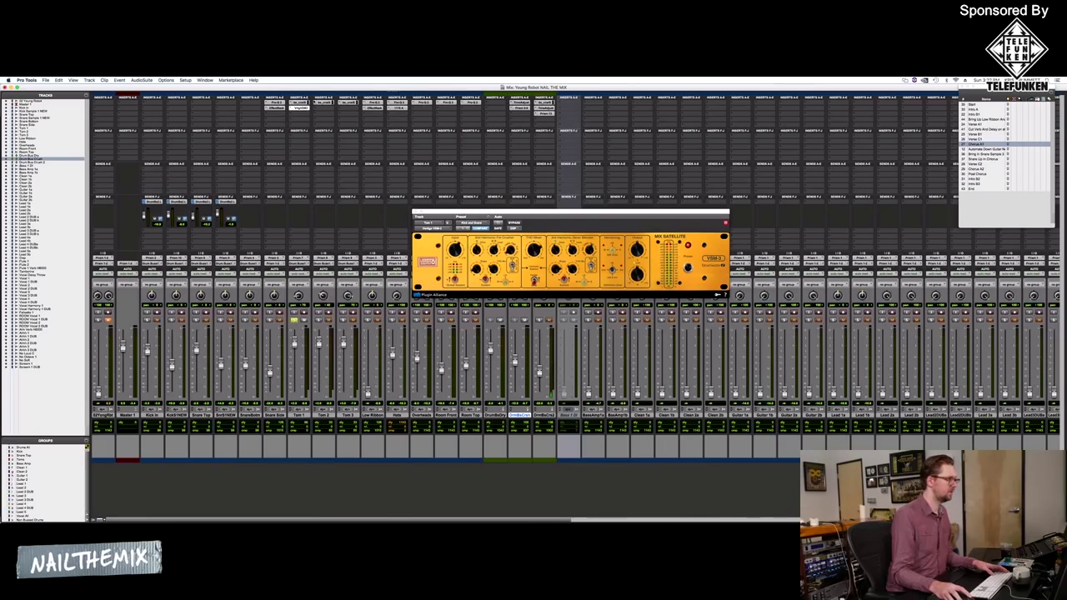
{"action": "key", "text": "space"}
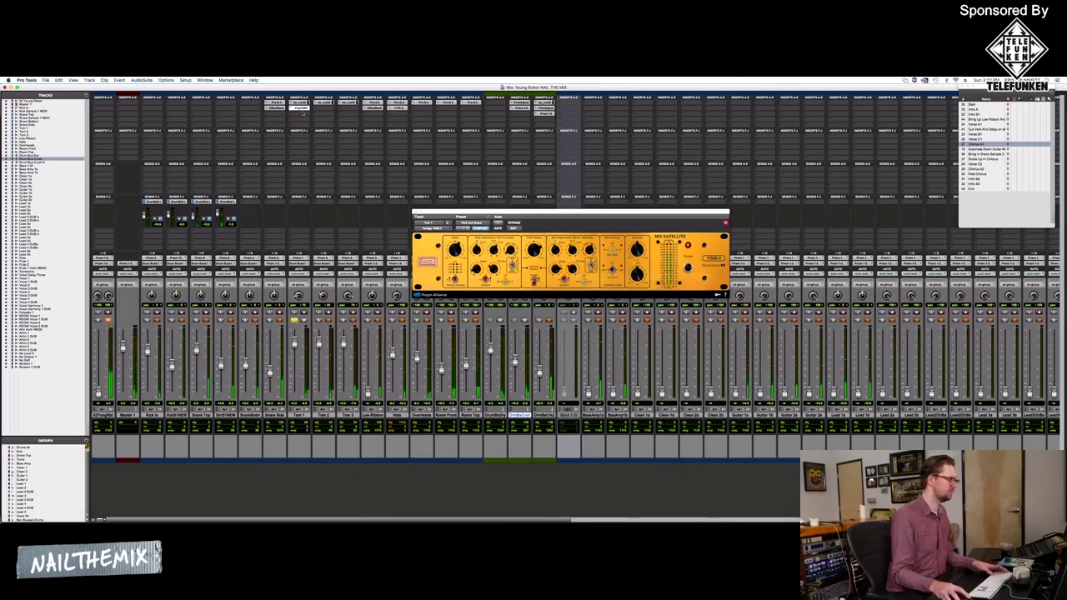
{"action": "key", "text": "space"}
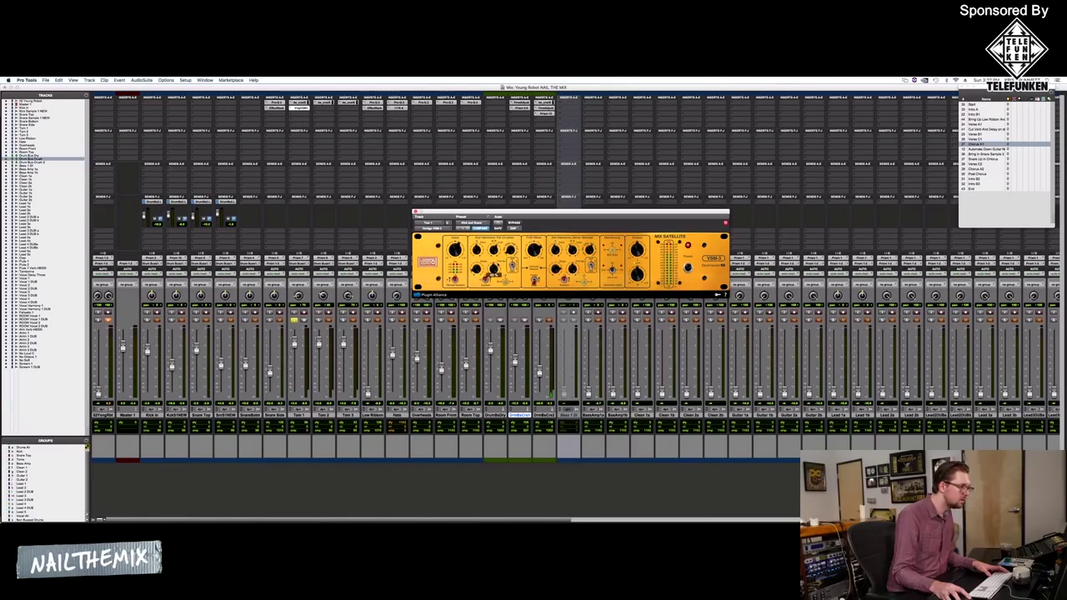
{"action": "key", "text": "space"}
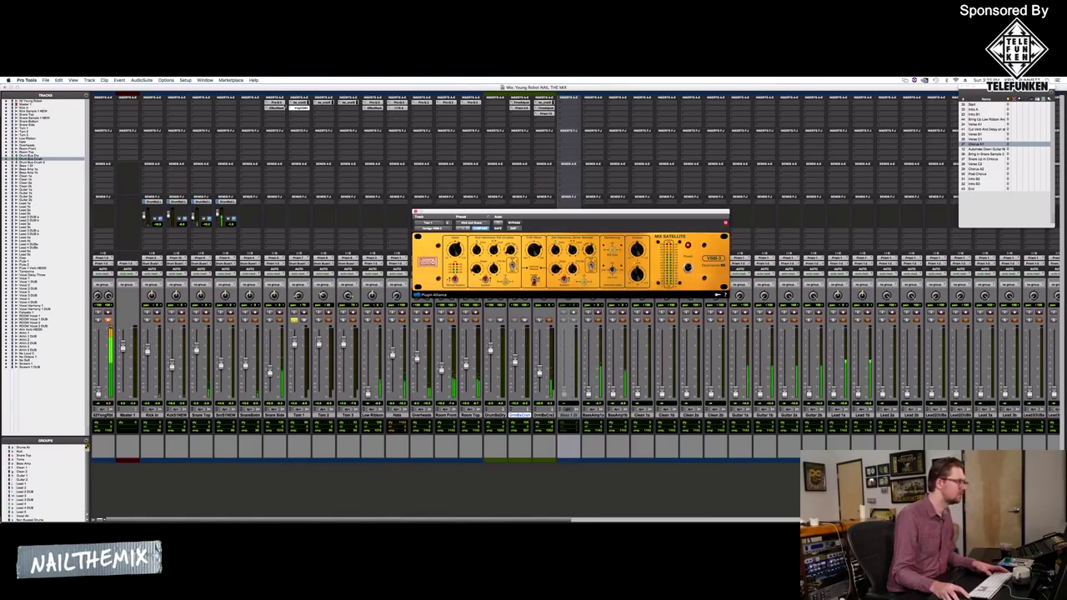
Compare the soloed Tom 1 during playback with the VSM-3 saturation bypassed and active.
{"action": "left_click", "coordinate": [299, 109], "text": "super"}
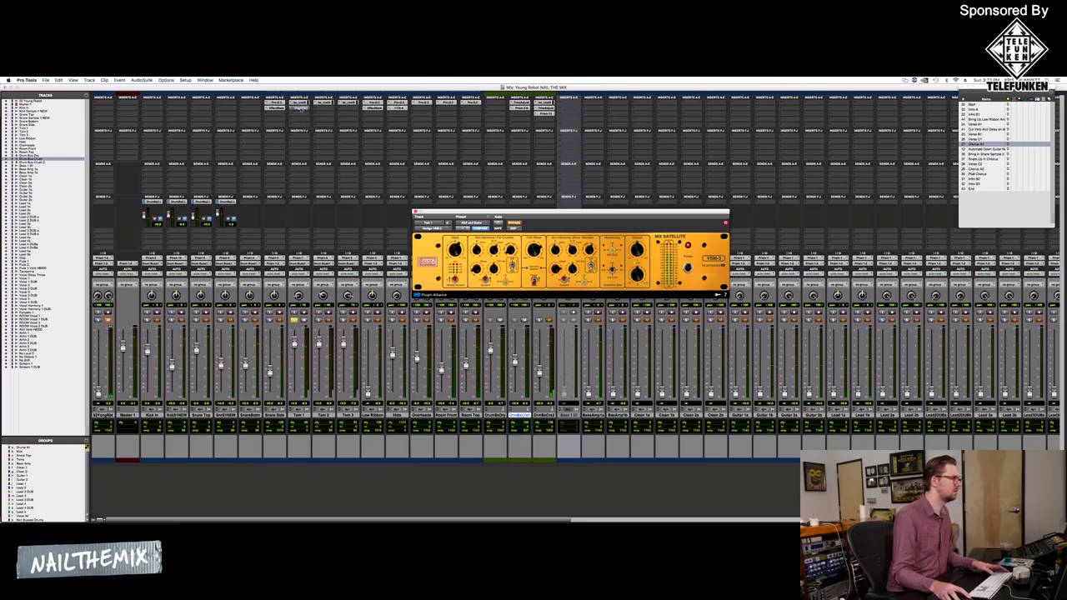
{"action": "left_click", "coordinate": [298, 108], "text": "super"}
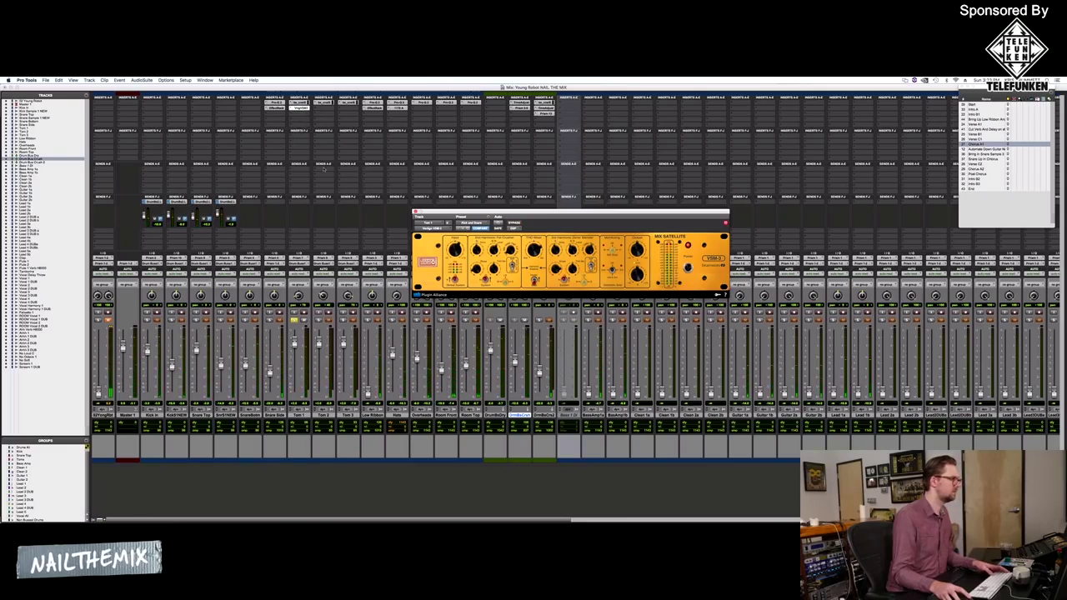
{"action": "key", "text": "space"}
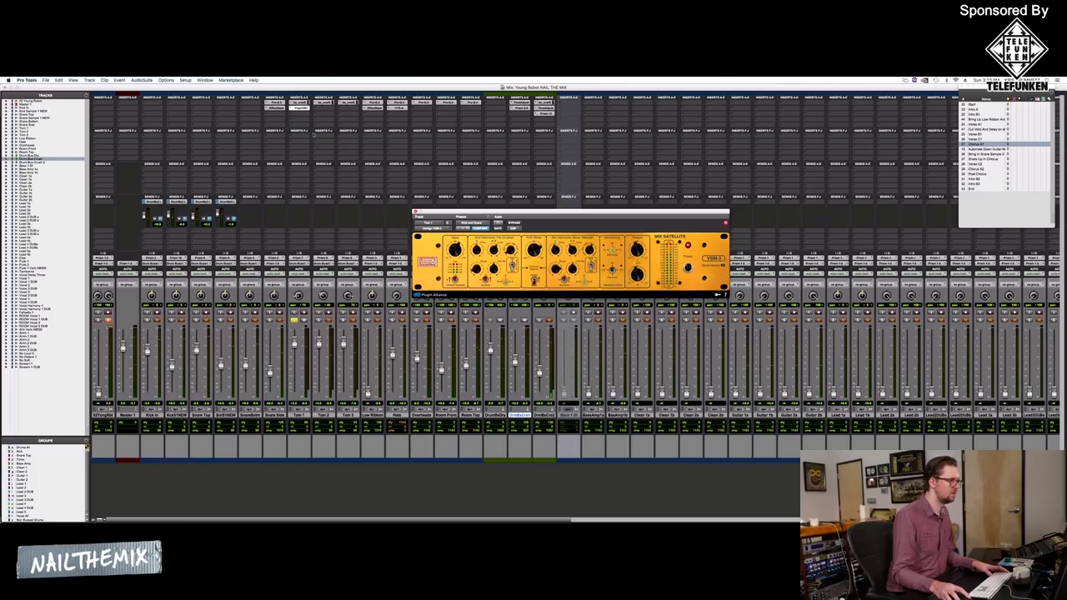
{"action": "key", "text": "space"}
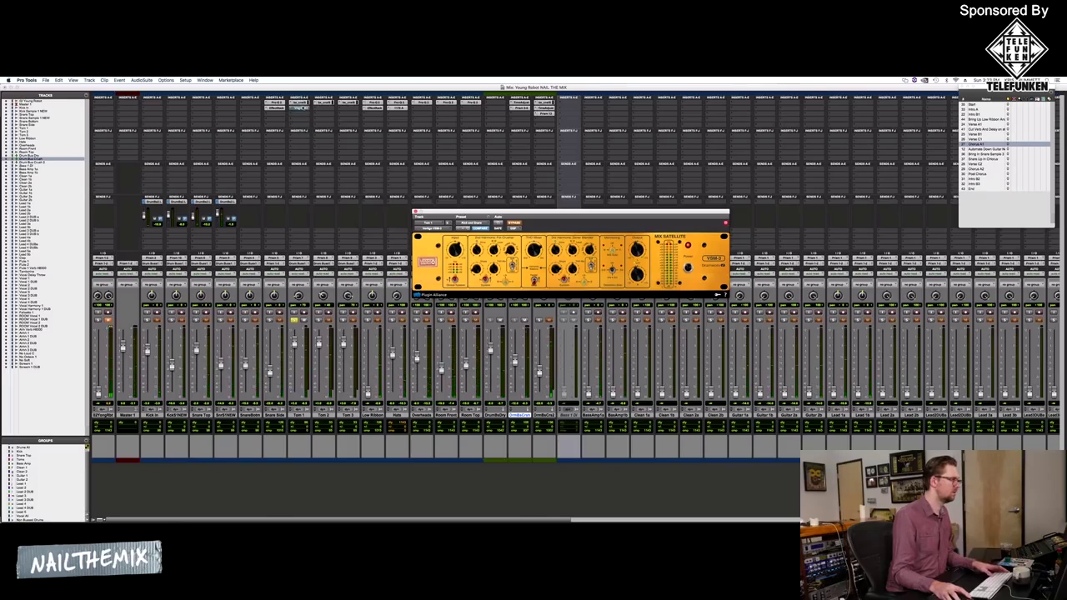
{"action": "left_click", "coordinate": [298, 108], "text": "super"}
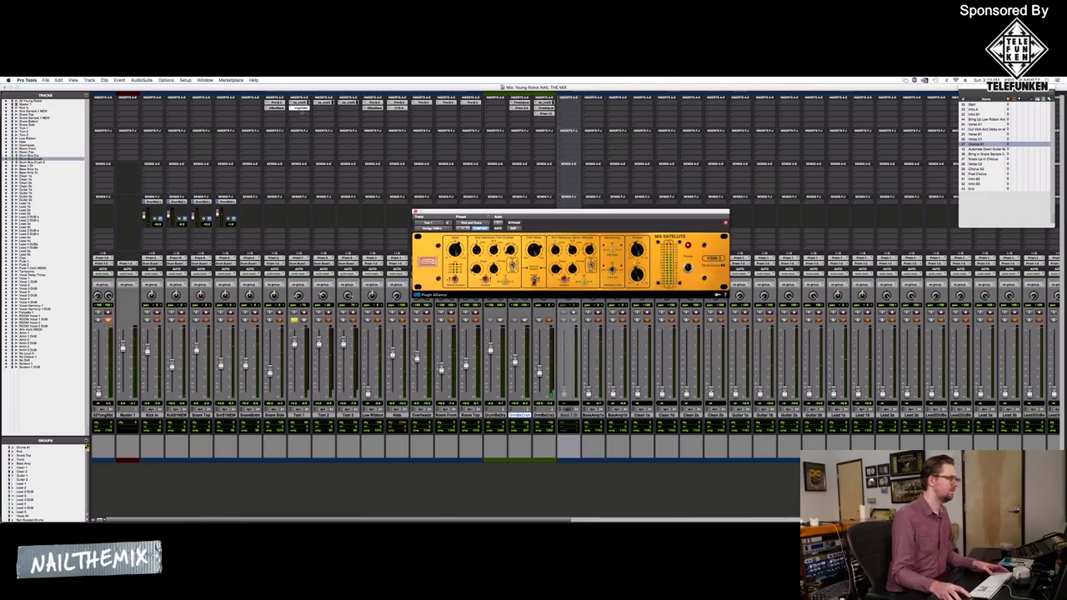
{"action": "left_click", "coordinate": [298, 109], "text": "super"}
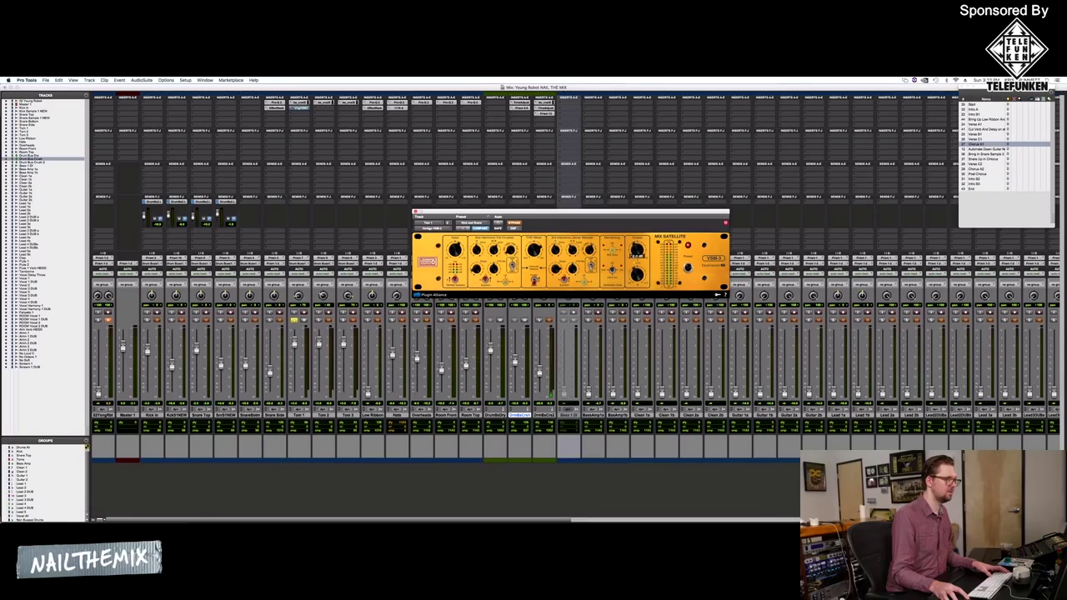
{"action": "left_click", "coordinate": [298, 108], "text": "super"}
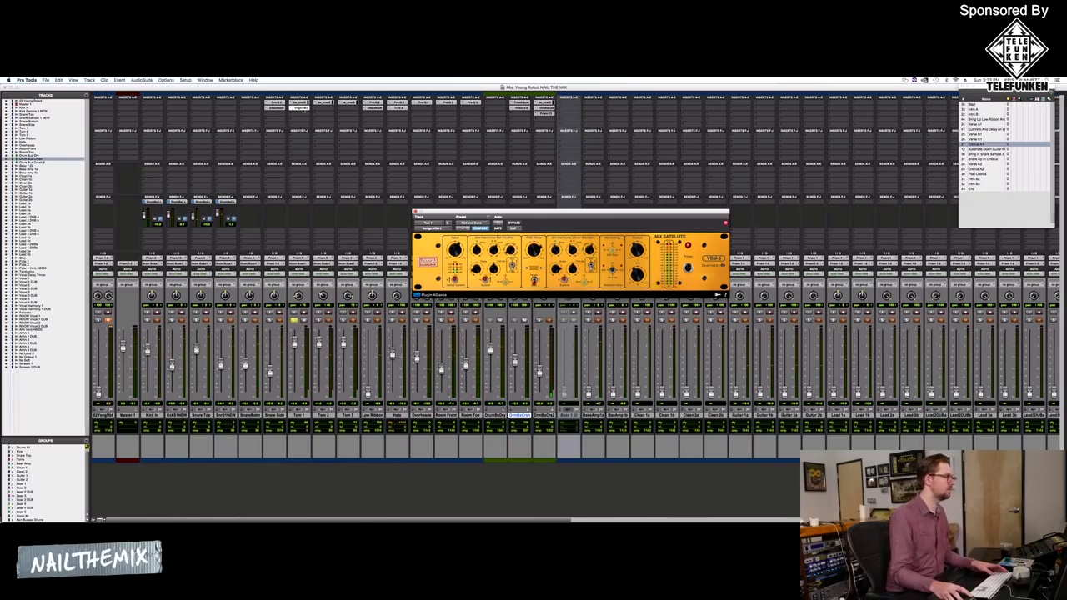
{"action": "left_click", "coordinate": [299, 109], "text": "super"}
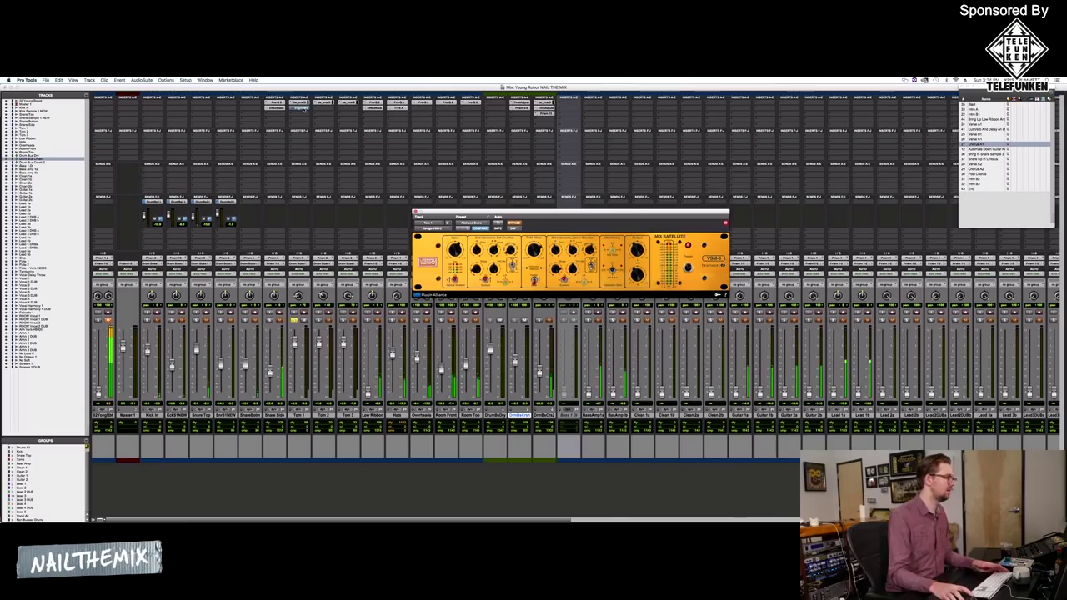
Copy the VSM-3 with its settings from Tom 1 to Tom 2 and Tom 3, and close its window.
{"action": "key", "text": "space"}
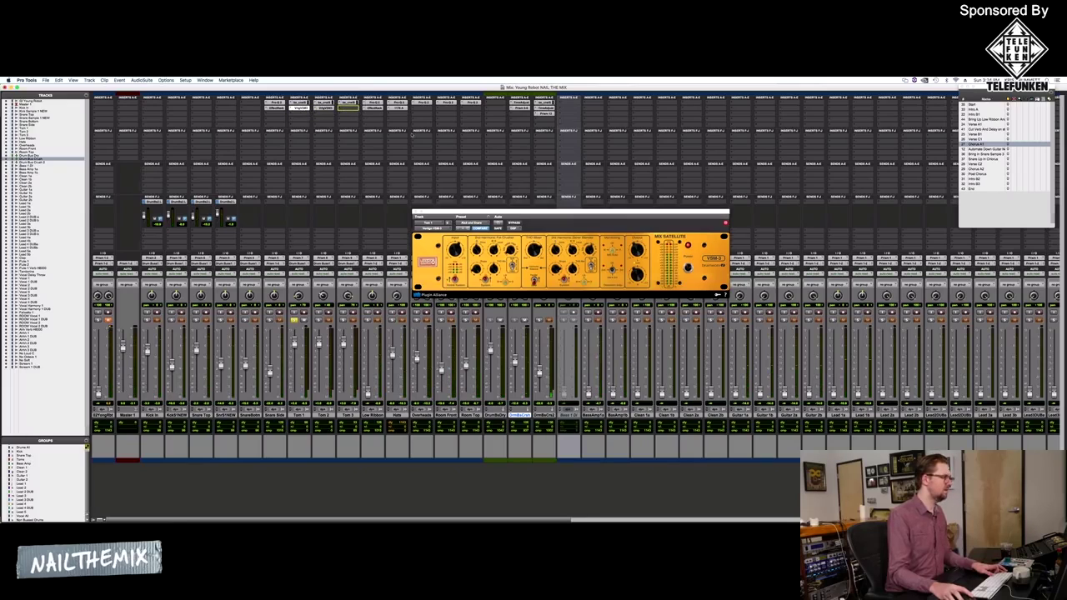
{"action": "left_click", "coordinate": [415, 213]}
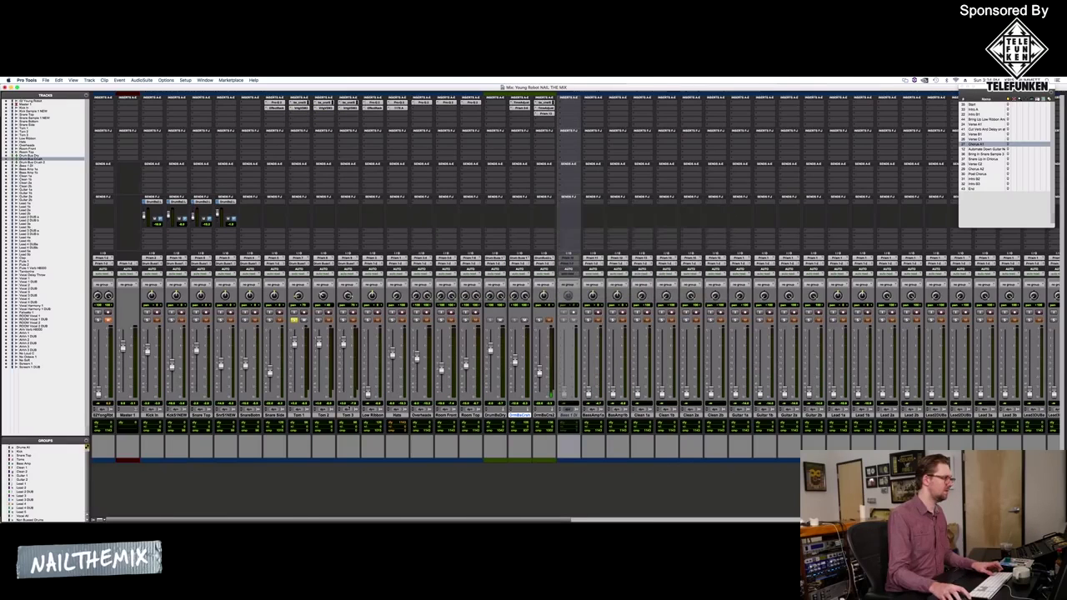
Solo Tom 1, Tom 2 and Tom 3 together and audition them while toggling the bypass of the VSM-3 saturation.
{"action": "left_click", "coordinate": [347, 414]}
{"action": "left_click", "coordinate": [306, 415], "text": "shift"}
{"action": "key", "text": "shift+s"}
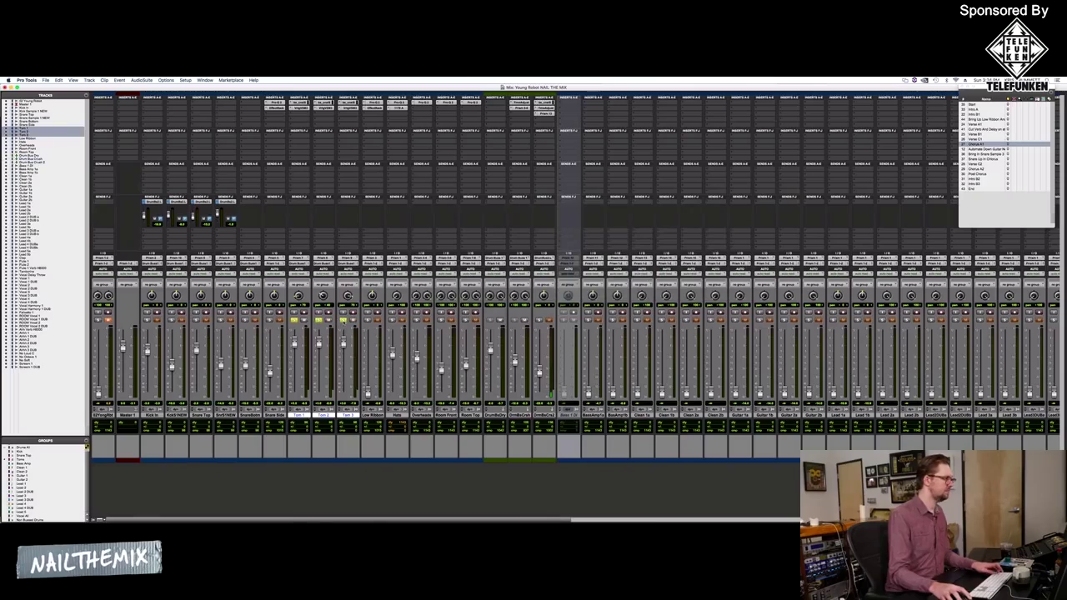
{"action": "key", "text": "space"}
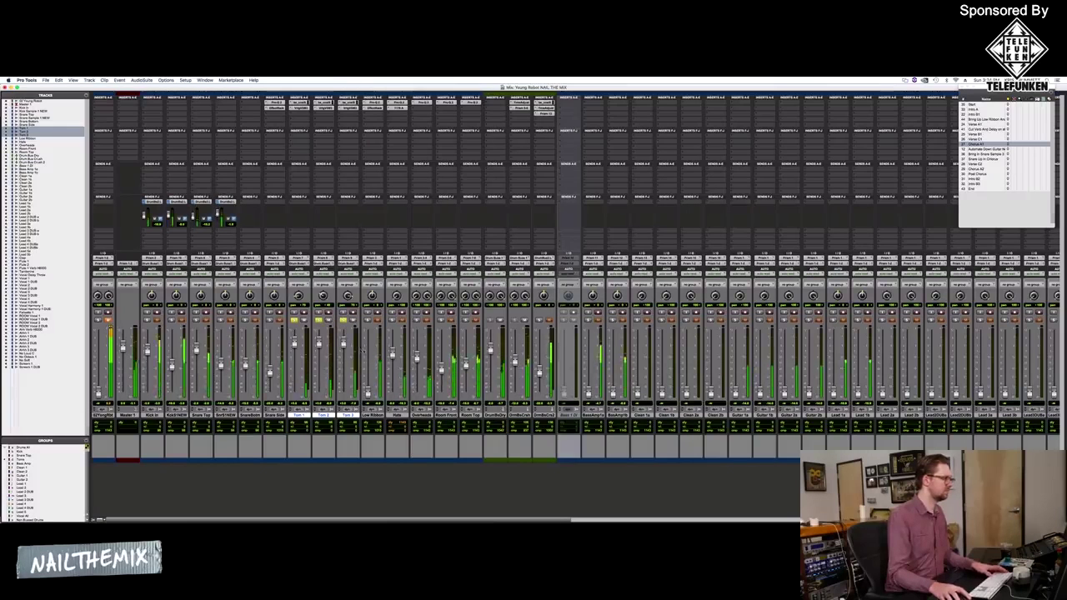
{"action": "left_click", "coordinate": [324, 109], "text": "super"}
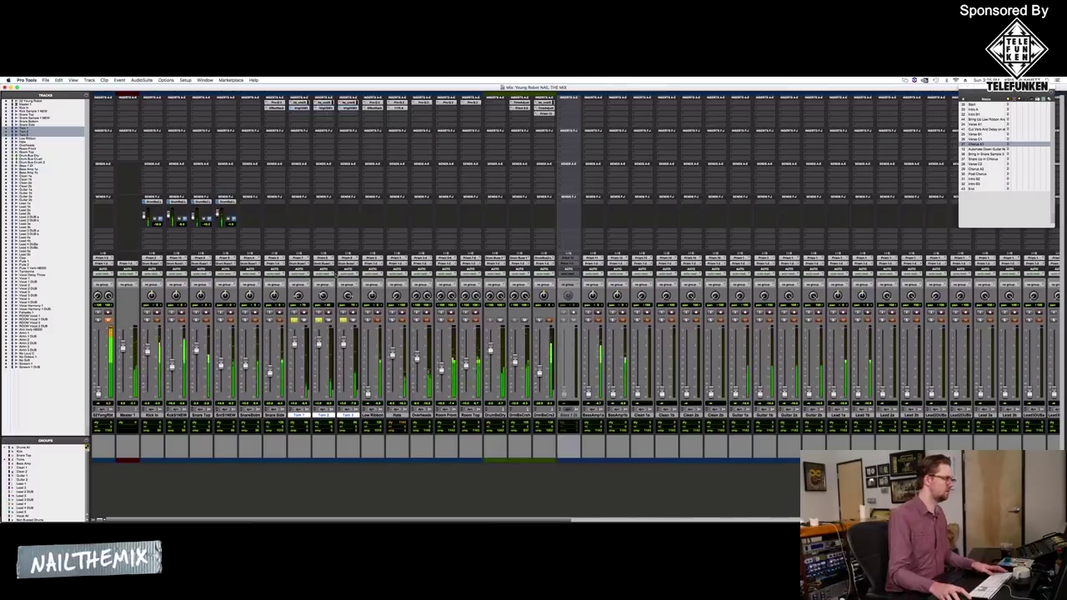
Replay the three soloed toms, clear their solos and save the session.
{"action": "key", "text": "space"}
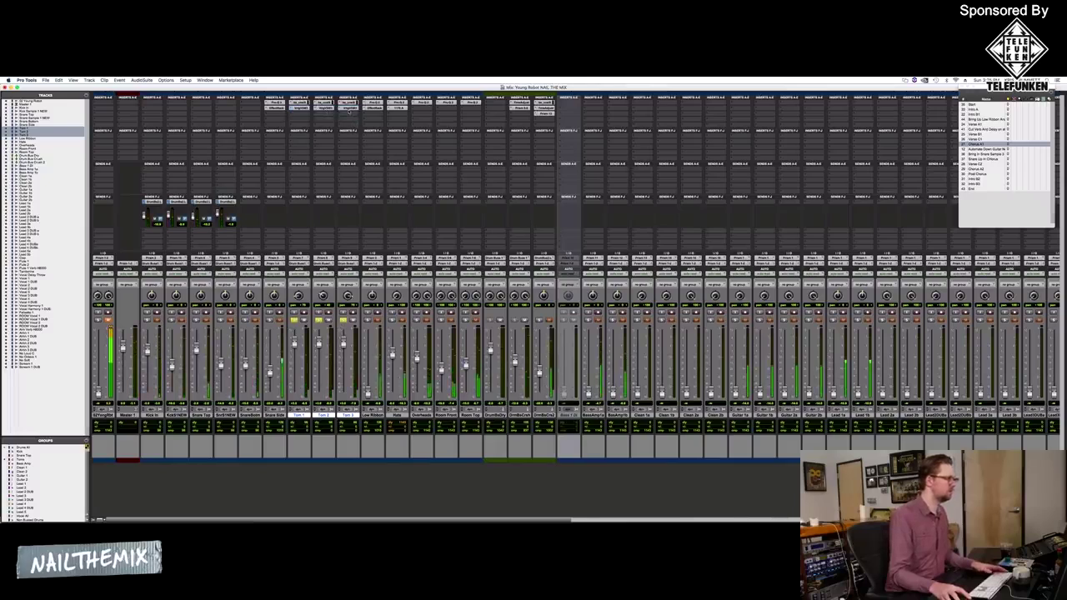
{"action": "key", "text": "space"}
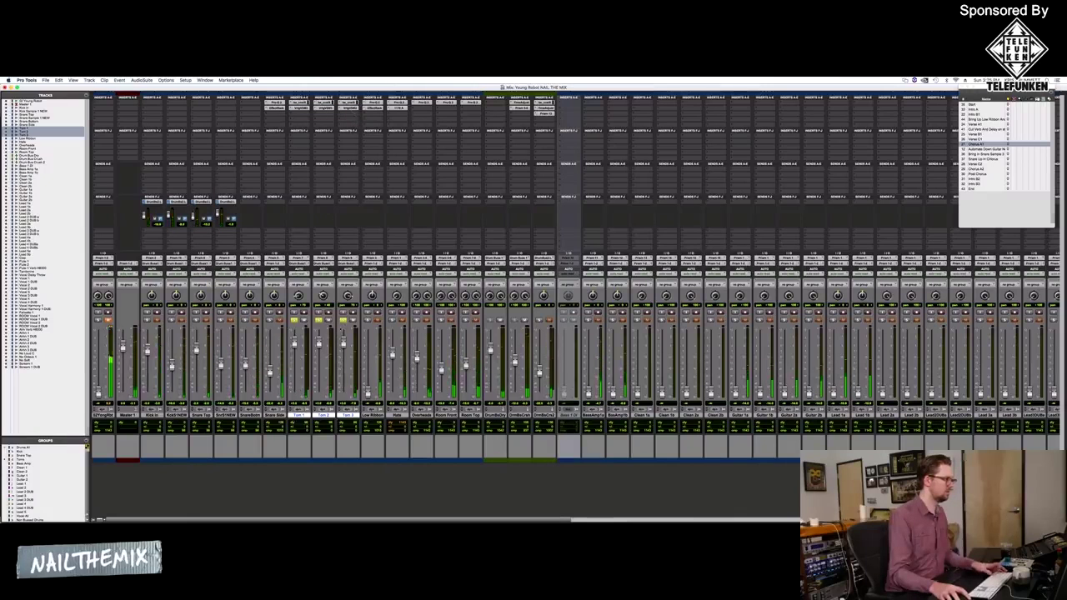
{"action": "key", "text": "space"}
{"action": "key", "text": "super+s"}
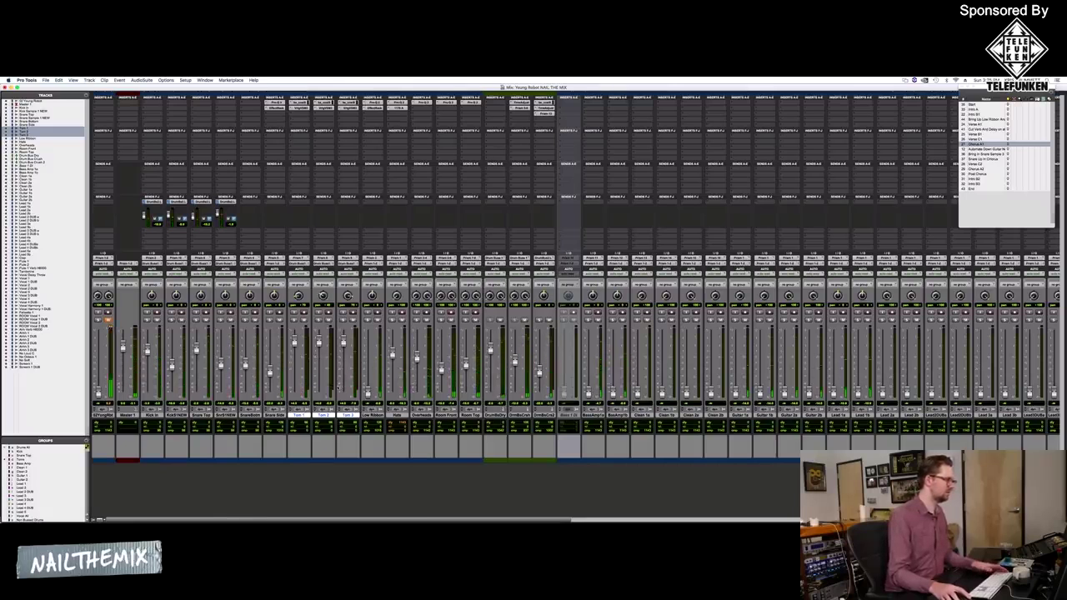
Find passages with tom hits in the Edit window and audition the toms in the full mix while watching the mixer levels.
{"action": "key", "text": "super+equal"}
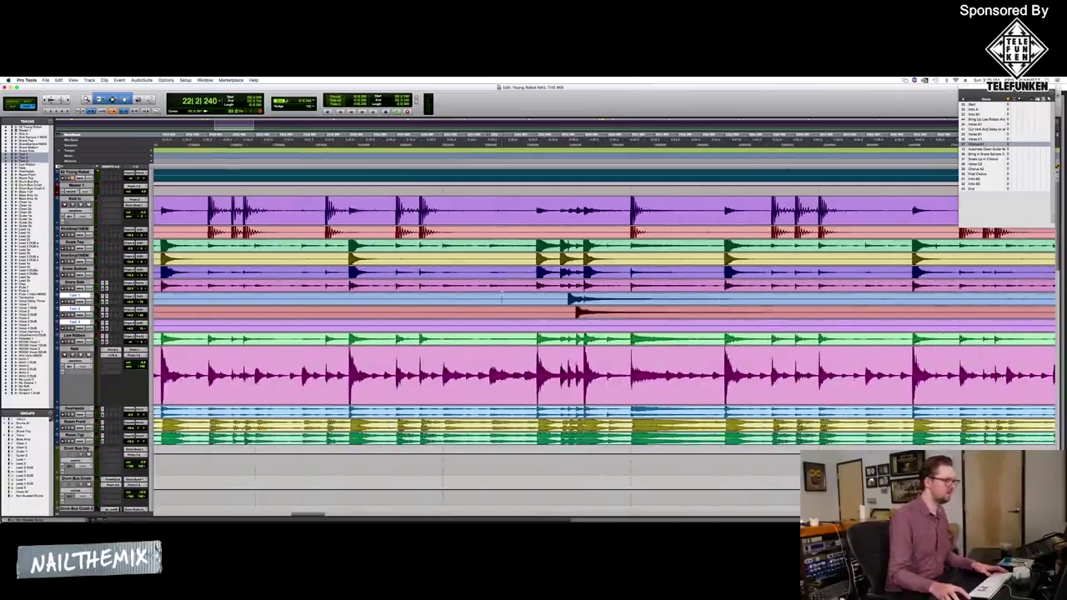
{"action": "key", "text": "super+equal"}
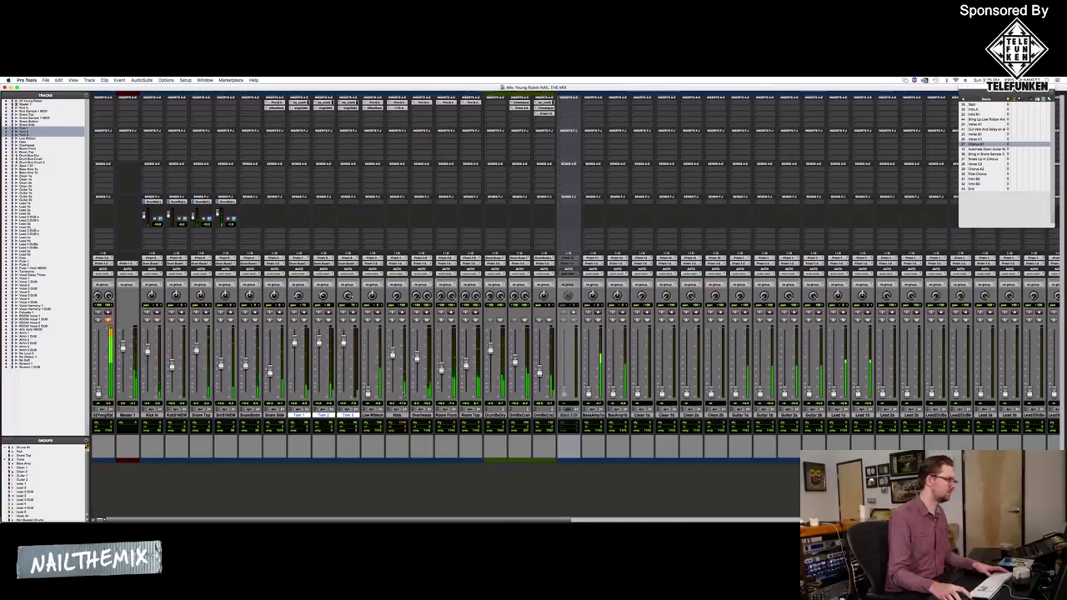
{"action": "key", "text": "super+equal"}
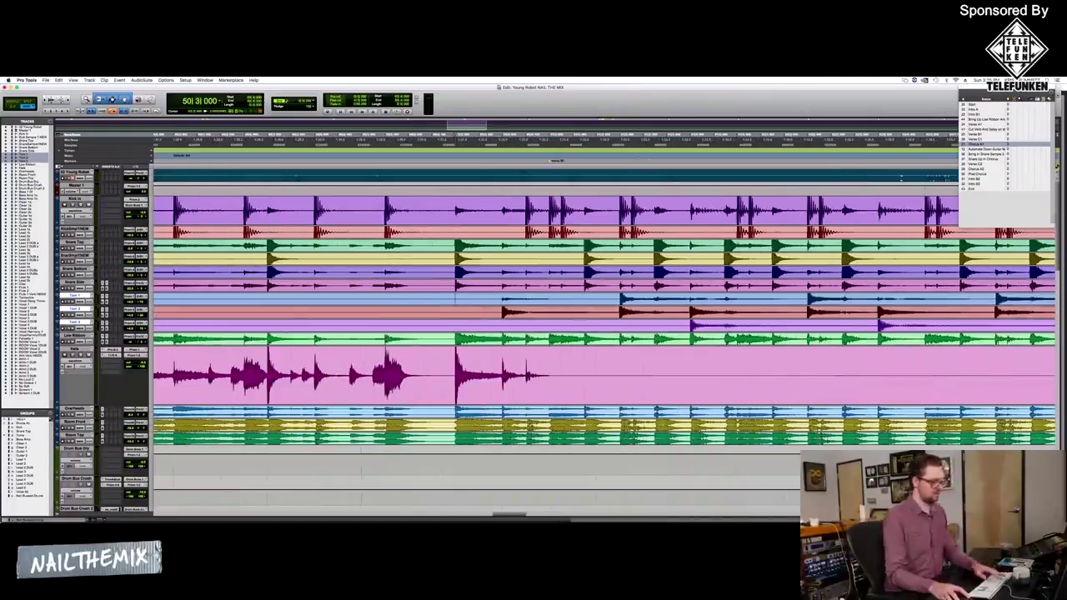
{"action": "key", "text": "super+equal"}
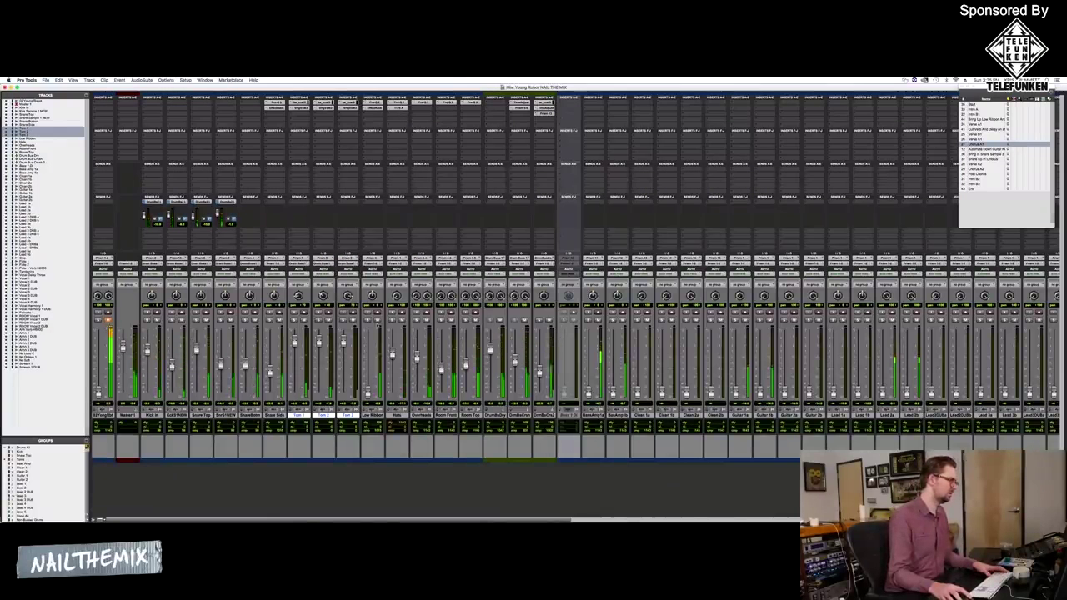
{"action": "key", "text": "super+equal"}
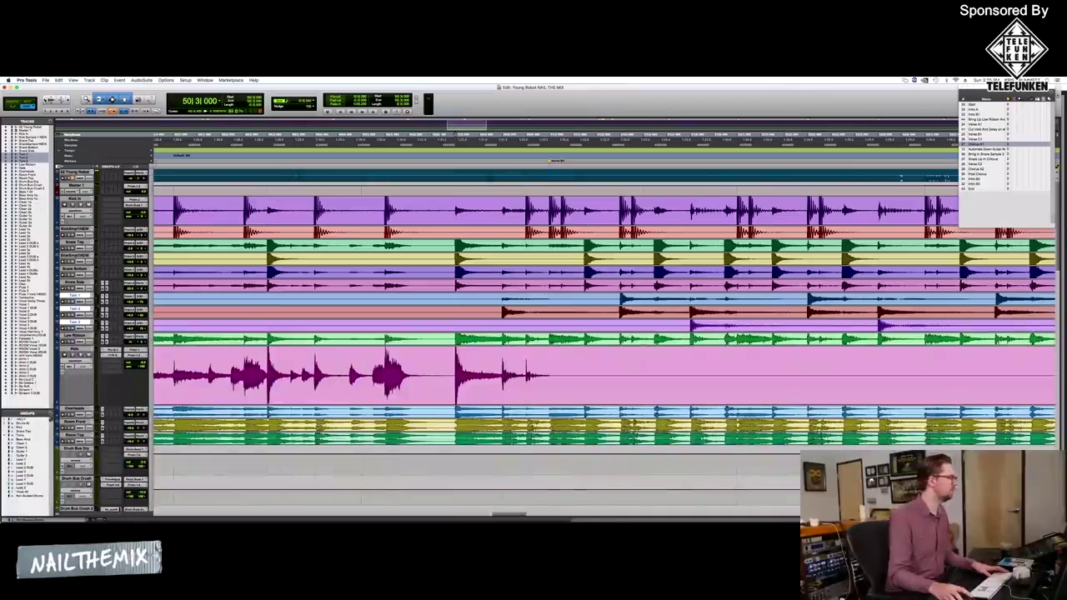